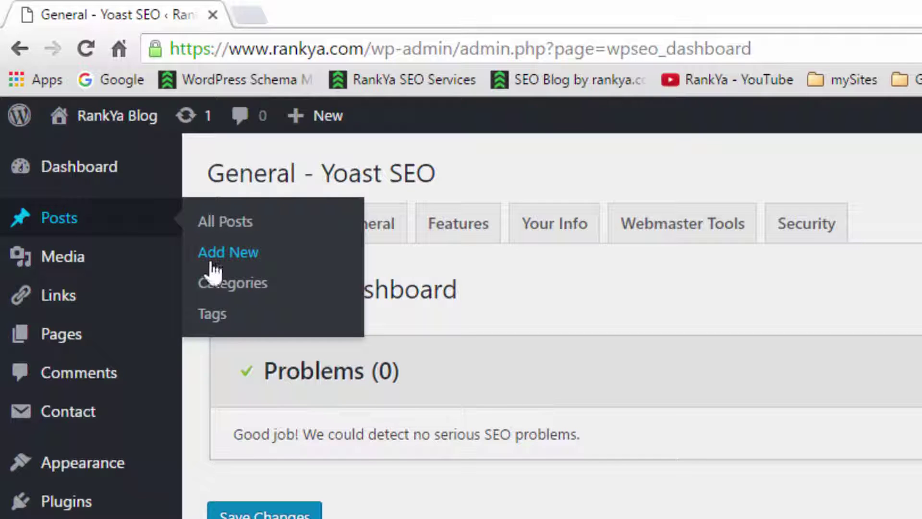
# Open the Add New forms for a post and a page in separate tabs and bring up the new post.
pyautogui.middleClick(211, 262)
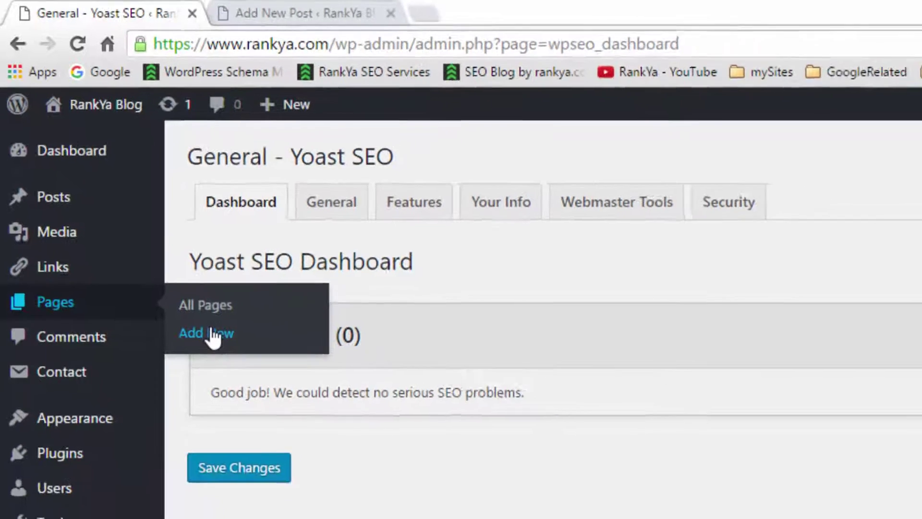
pyautogui.middleClick(236, 371)
pyautogui.click(202, 8)
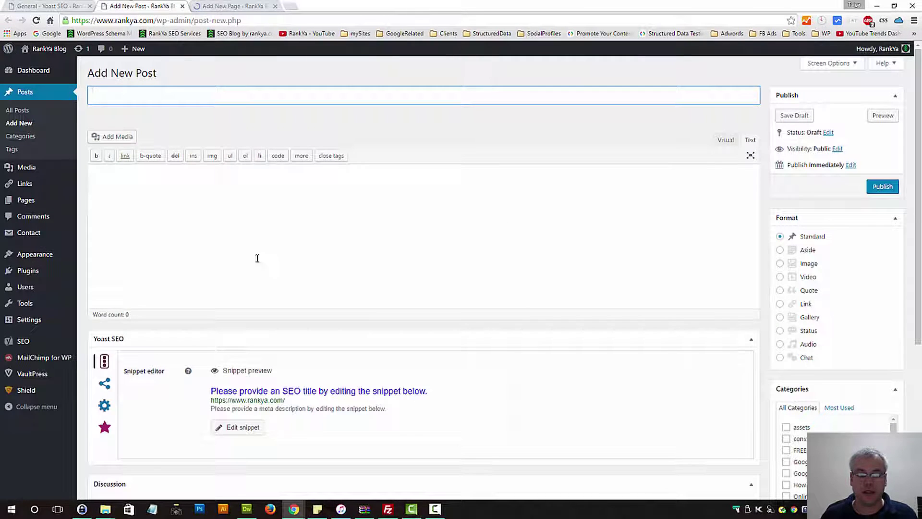
# Title the new post "Sample Posts 22" and enter "Hello world" as its content.
pyautogui.write('Sa')
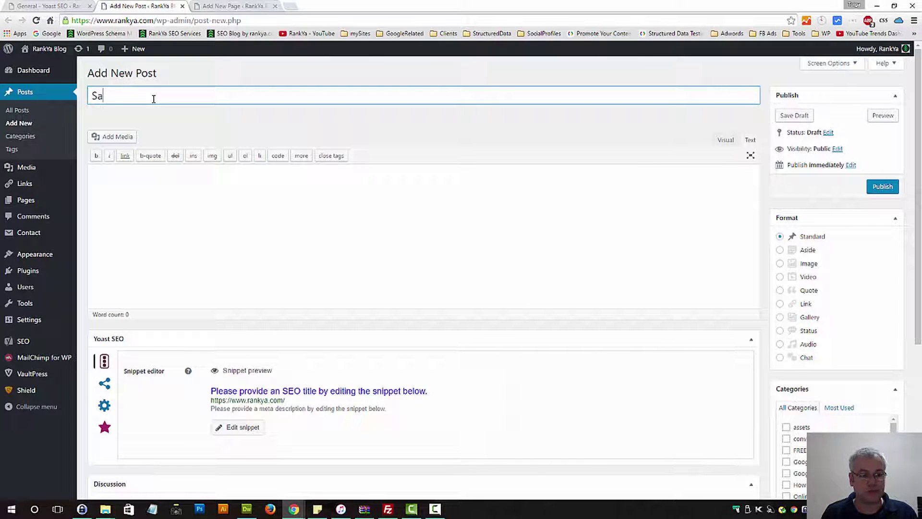
pyautogui.write('mple Pos')
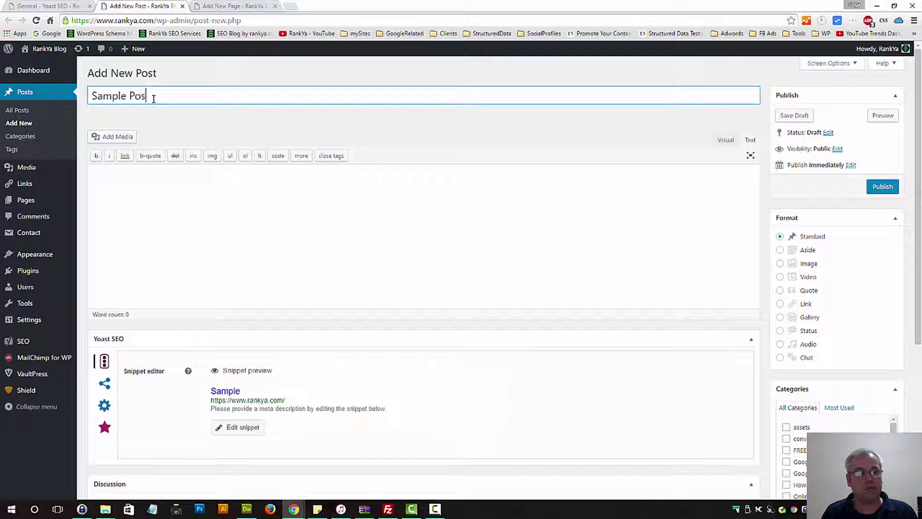
pyautogui.write('ts')
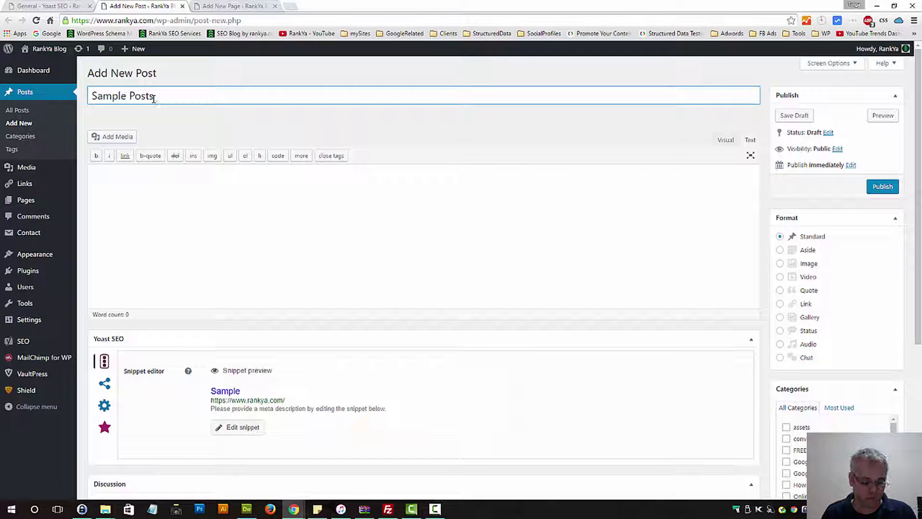
pyautogui.write(' 22')
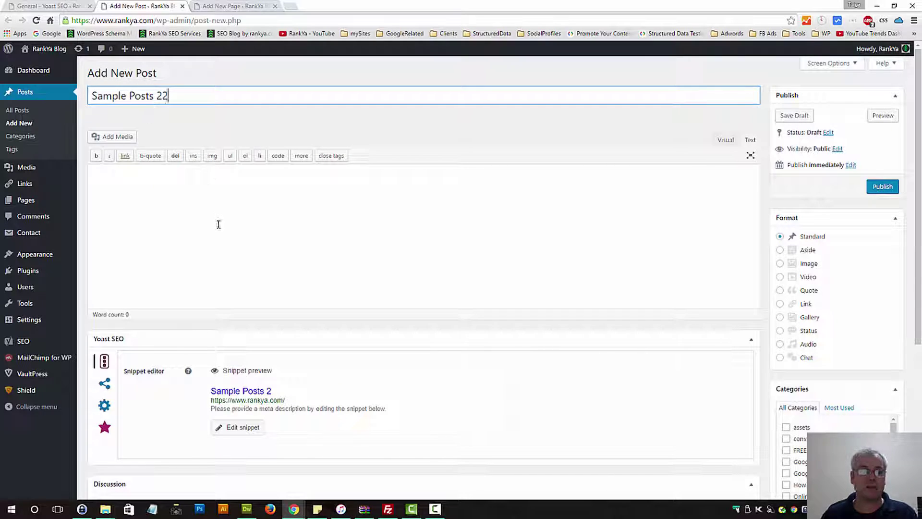
pyautogui.click(219, 224)
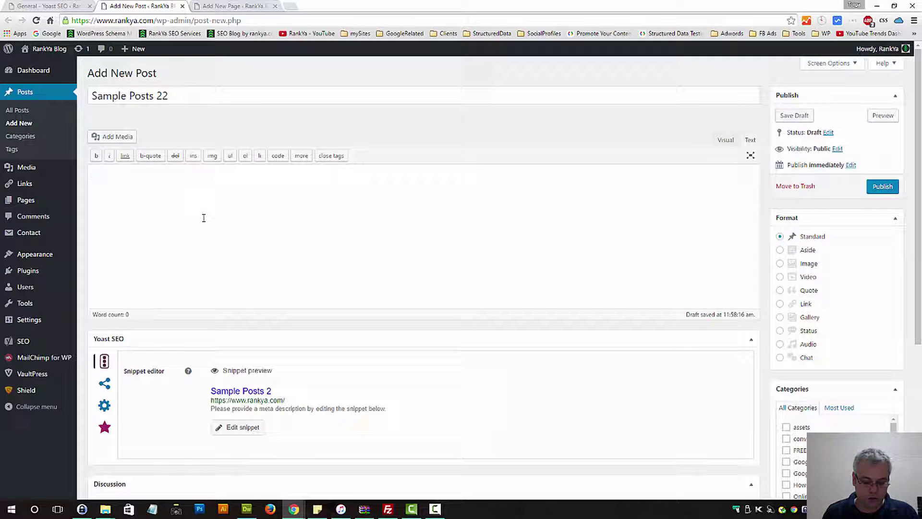
pyautogui.write('Hello world')
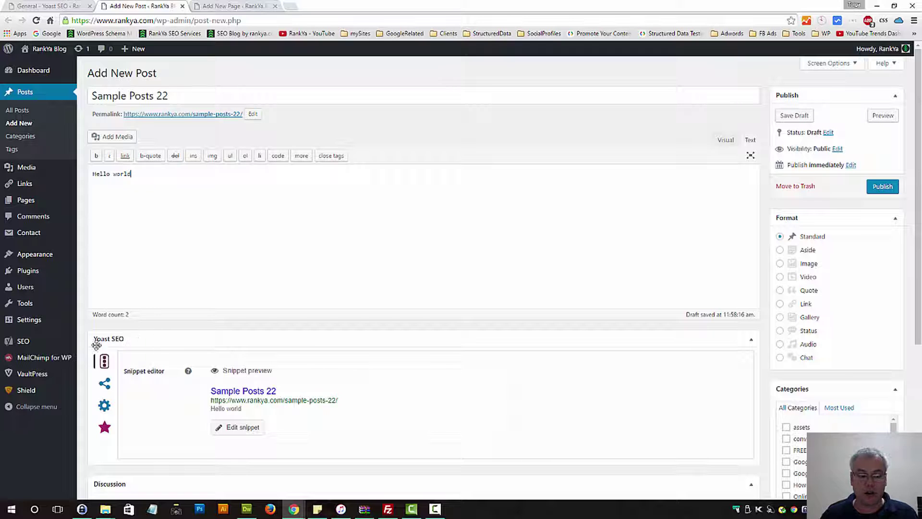
# Check the post screen's display options for the Yoast SEO box.
pyautogui.doubleClick(750, 342)
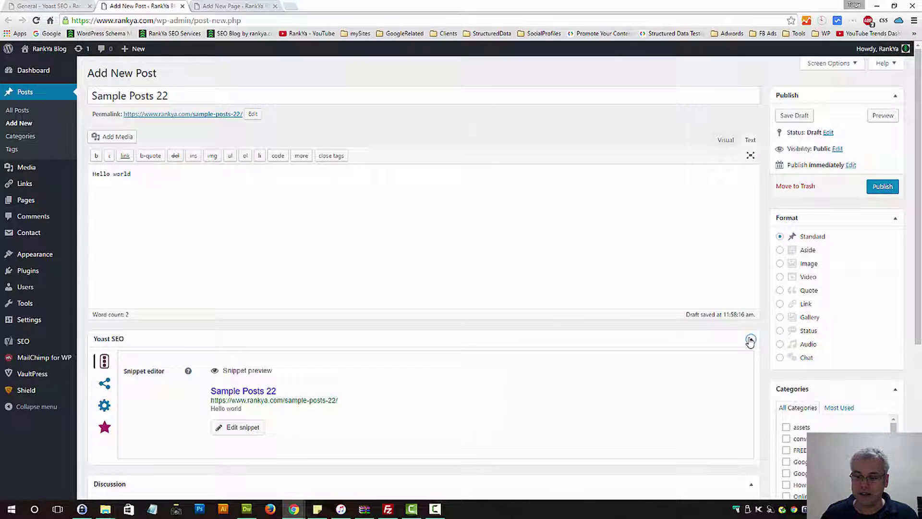
pyautogui.click(854, 66)
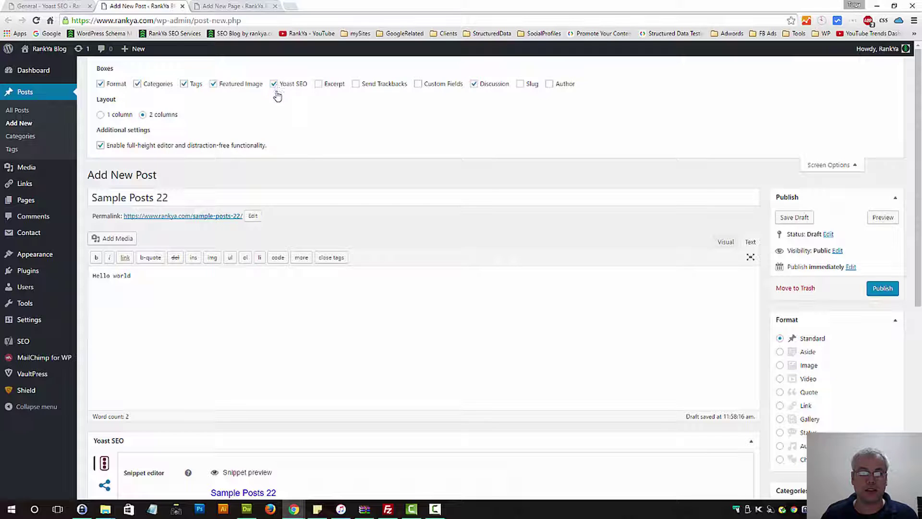
pyautogui.click(846, 165)
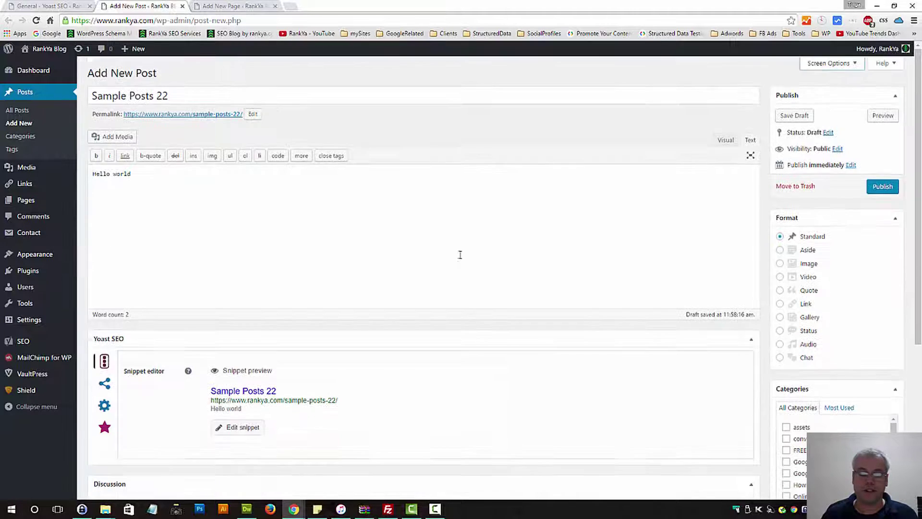
# Open the snippet editor in the new post's Yoast SEO box.
pyautogui.scroll(-1, 336, 304)
pyautogui.click(236, 382)
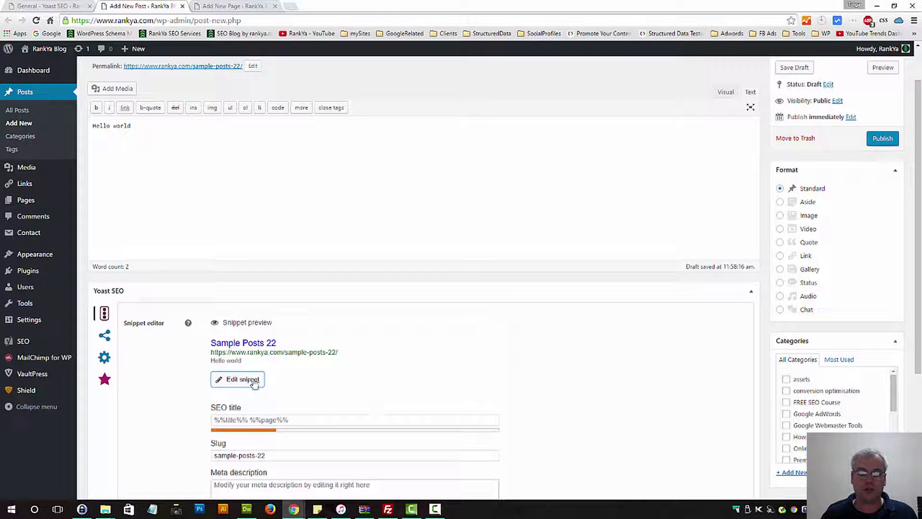
pyautogui.scroll(-2, 356, 382)
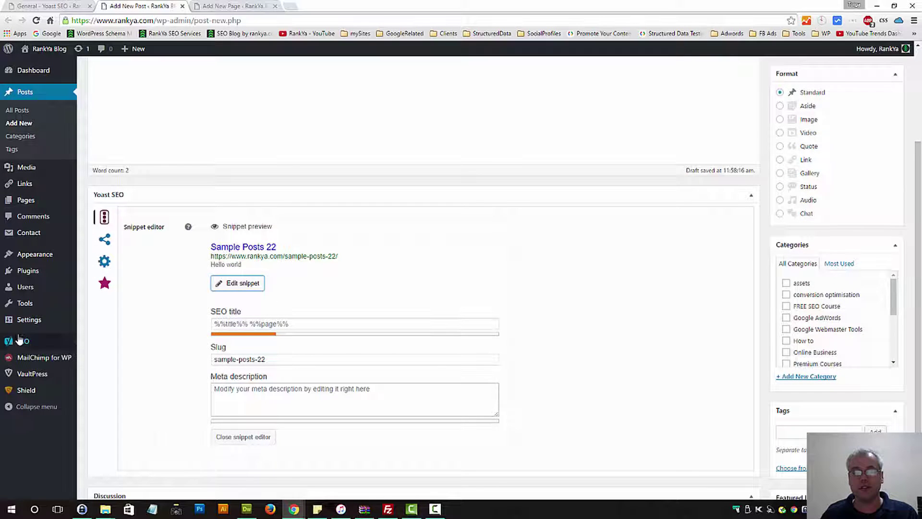
pyautogui.moveTo(16, 346)
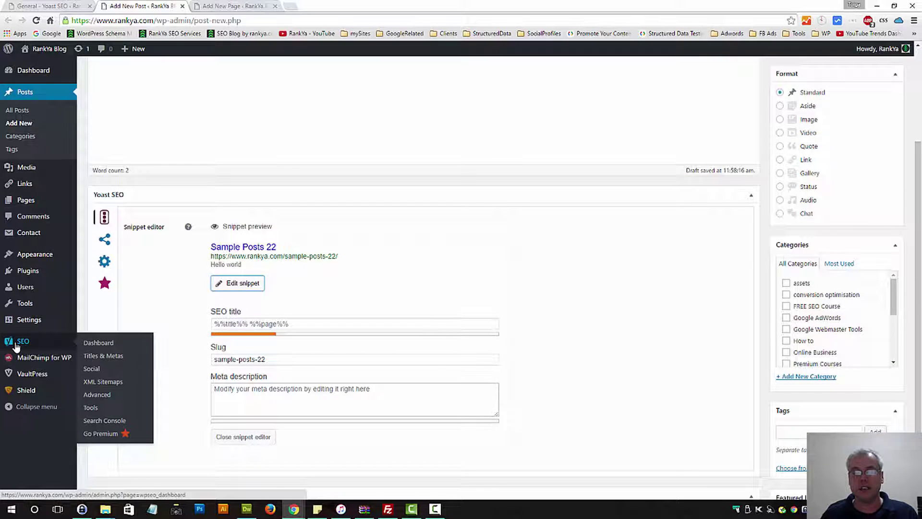
# Copy the post title "Sample Posts 22" into both the SEO title and the meta description of the snippet.
pyautogui.click(293, 325)
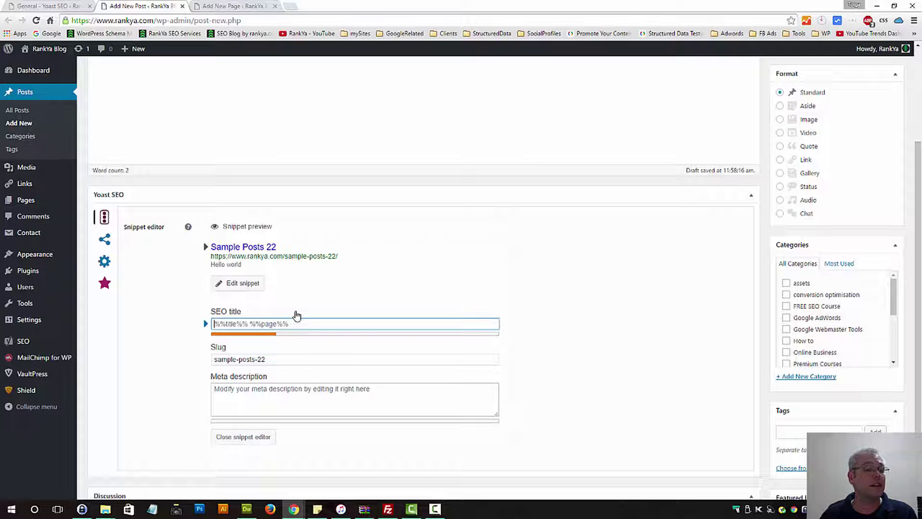
pyautogui.scroll(3, 312, 335)
pyautogui.tripleClick(170, 96)
pyautogui.hotkey('ctrl', 'c')
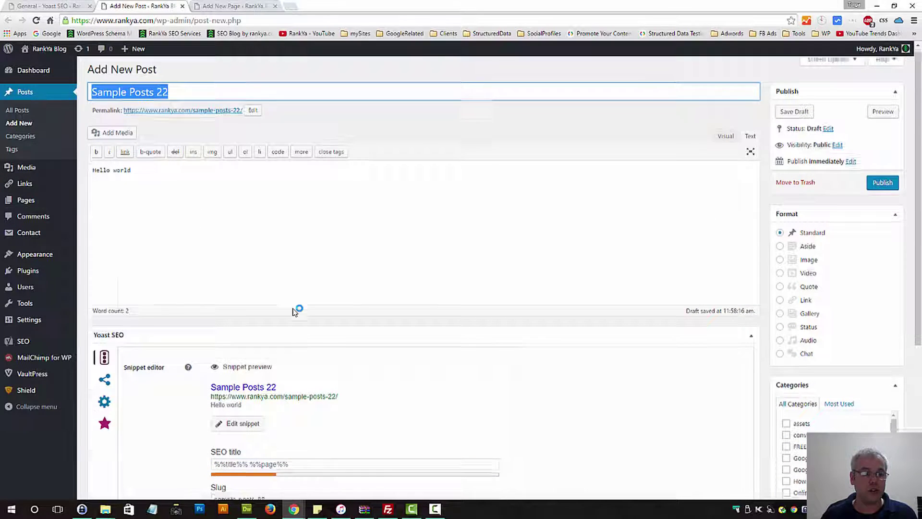
pyautogui.scroll(-5, 297, 311)
pyautogui.click(244, 235)
pyautogui.hotkey('ctrl', 'v')
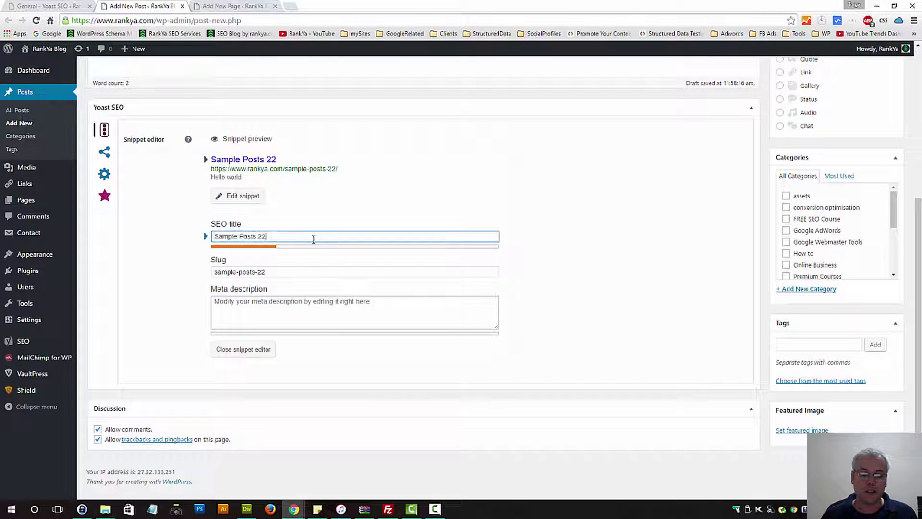
pyautogui.click(259, 311)
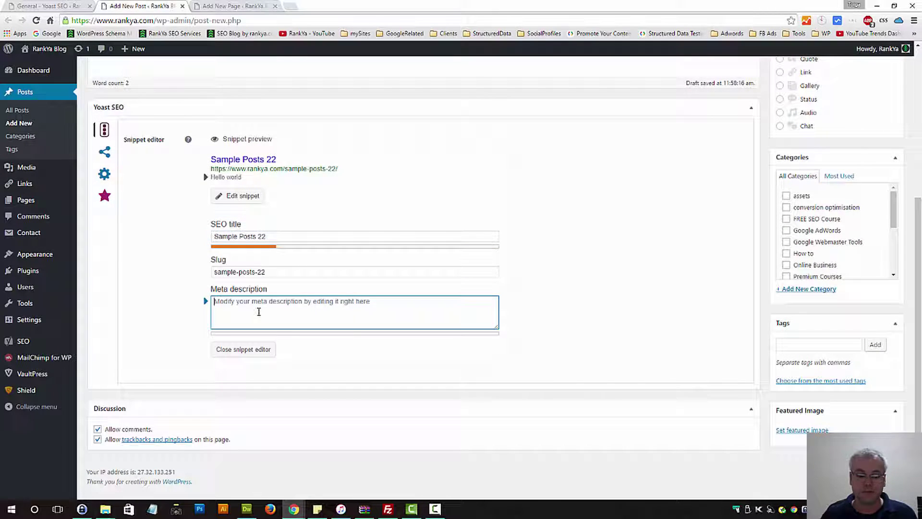
pyautogui.hotkey('ctrl', 'v')
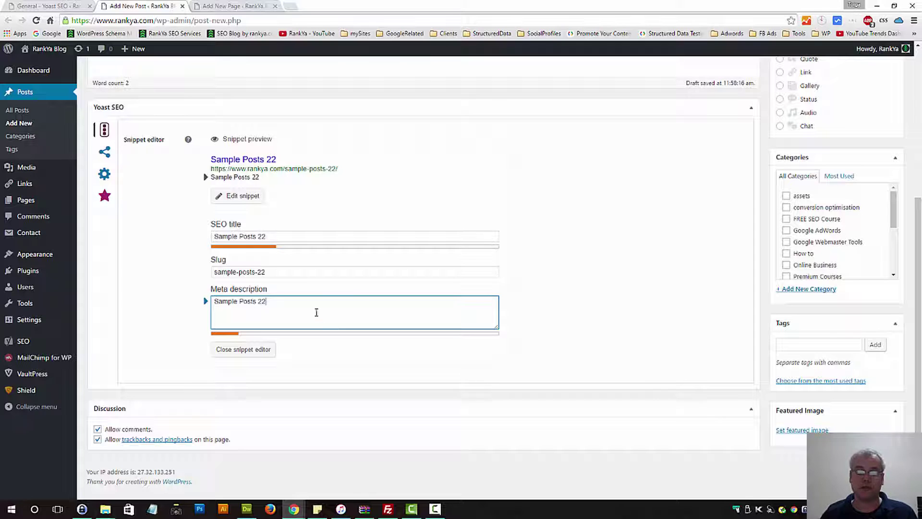
# Open the list of all posts in a separate tab and open "How to Rank Keywords in Google" for editing.
pyautogui.scroll(5, 343, 312)
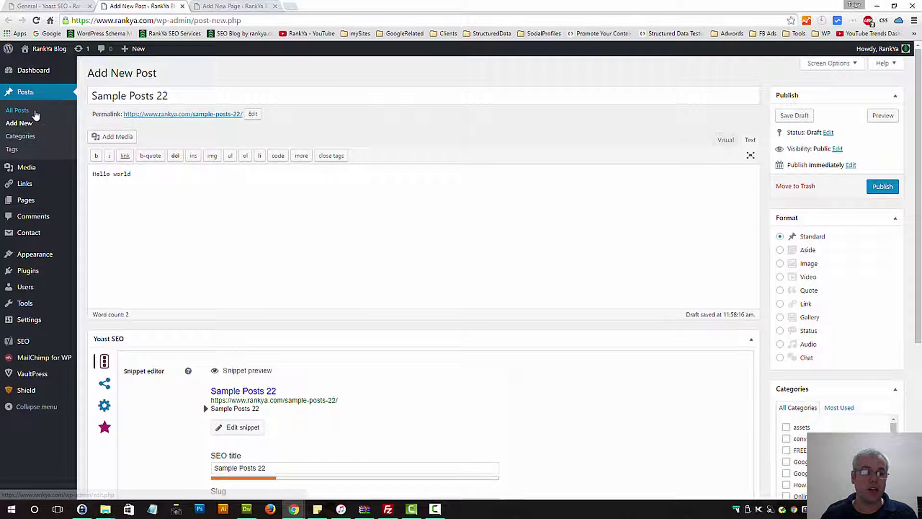
pyautogui.keyDown('ctrl'); pyautogui.click(33, 114); pyautogui.keyUp('ctrl')
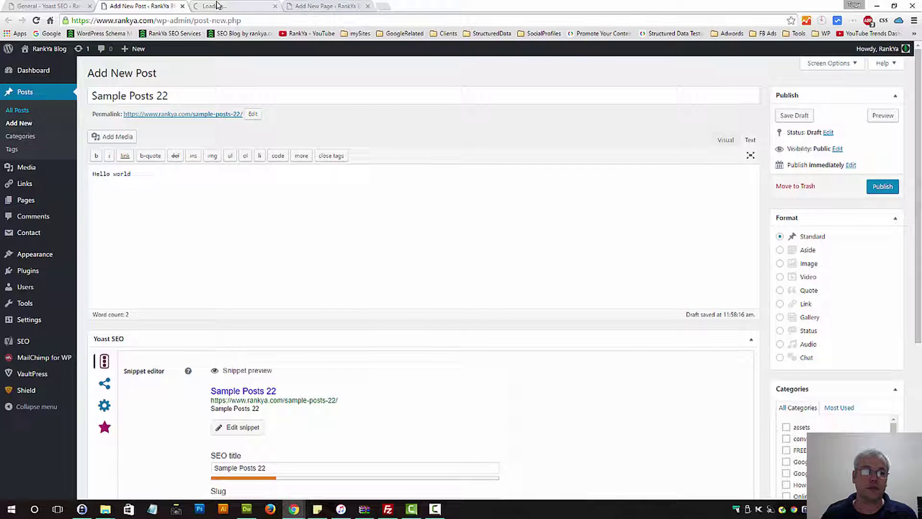
pyautogui.click(216, 6)
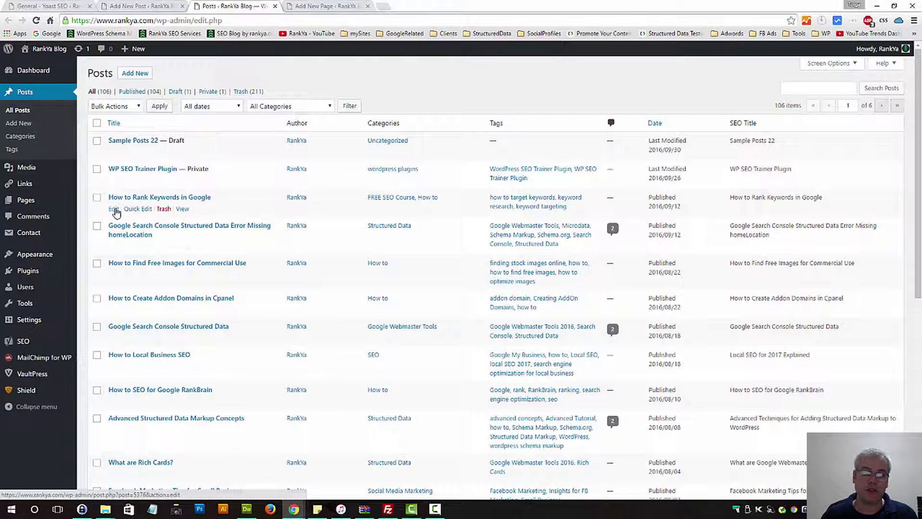
pyautogui.click(115, 209)
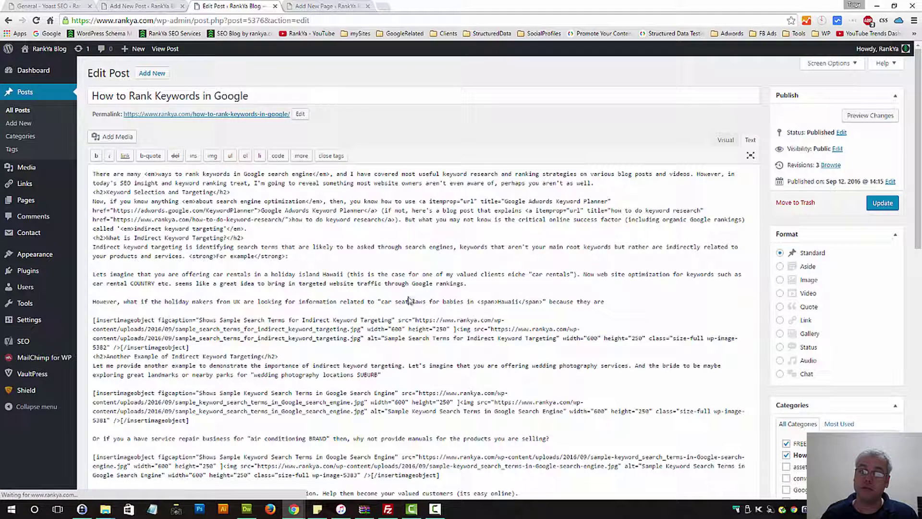
# Switch the post content to the Visual editor and open the post's Yoast SEO snippet editor.
pyautogui.click(727, 144)
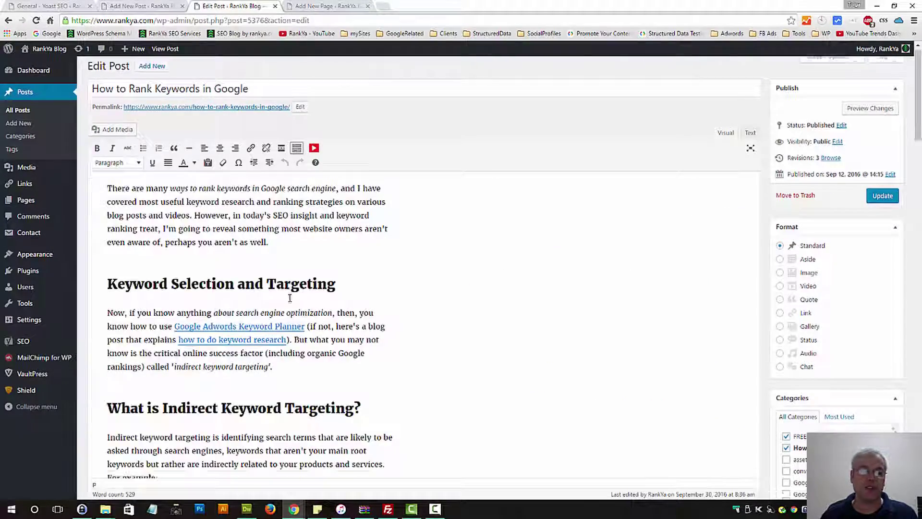
pyautogui.scroll(-15, 290, 298)
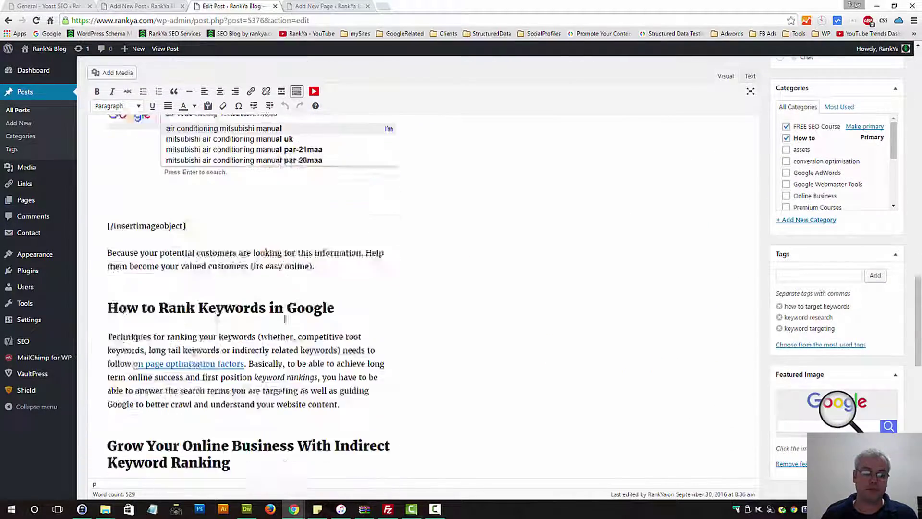
pyautogui.scroll(-10, 285, 319)
pyautogui.scroll(3, 288, 319)
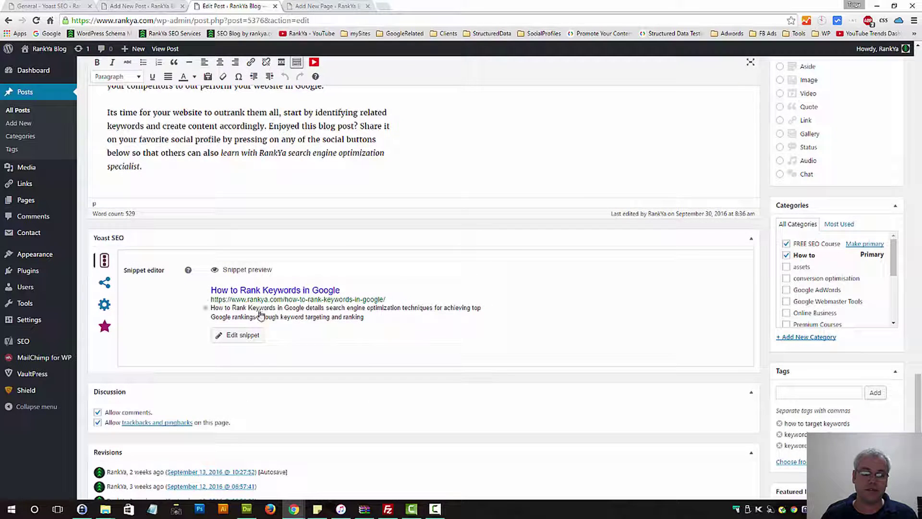
pyautogui.click(241, 335)
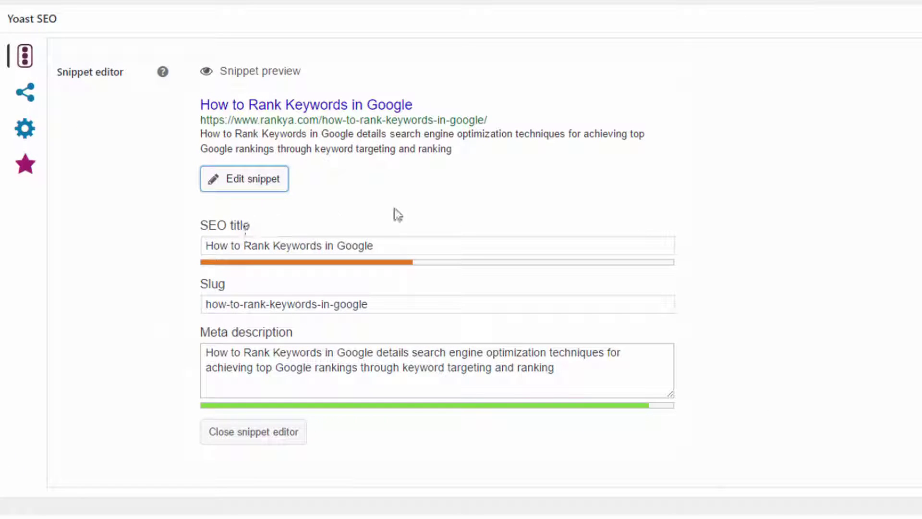
# Examine the meta description and slug in the Yoast snippet editor of the keyword ranking post.
pyautogui.moveTo(589, 365); pyautogui.dragTo(151, 347)
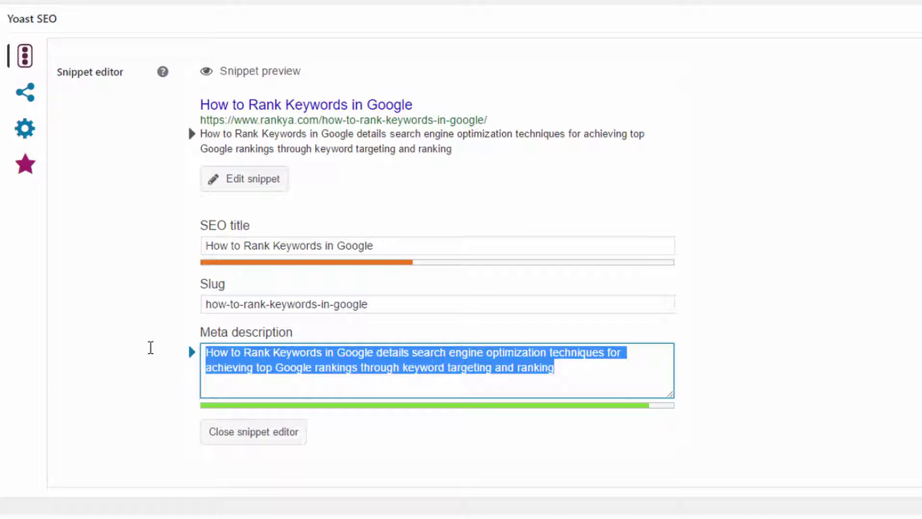
pyautogui.click(808, 338)
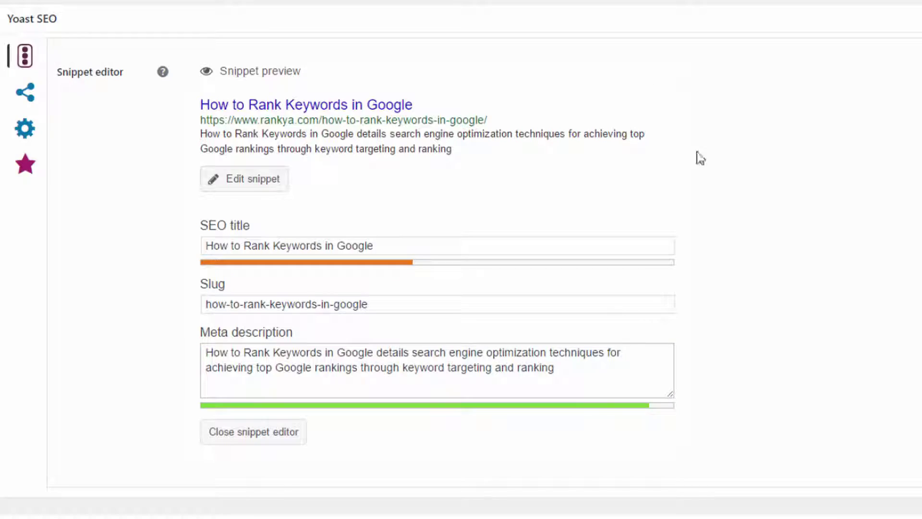
pyautogui.moveTo(402, 304); pyautogui.dragTo(160, 307)
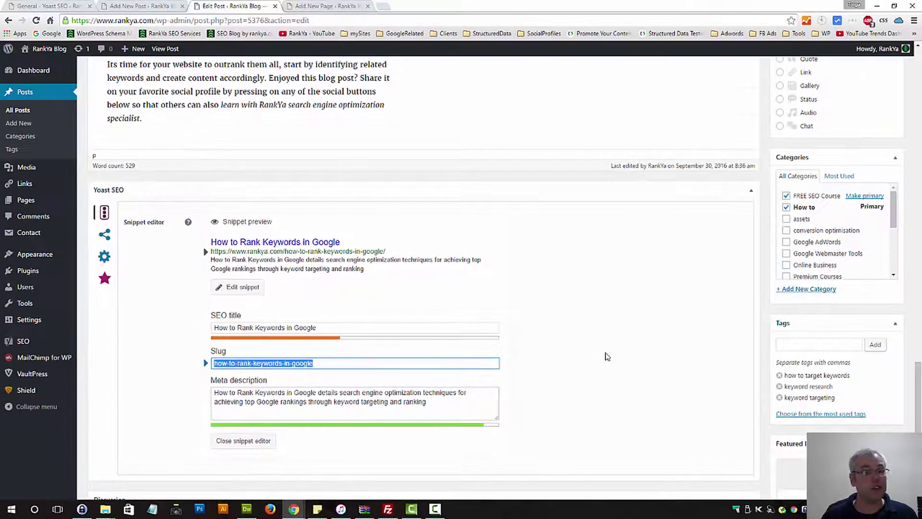
pyautogui.click(606, 357)
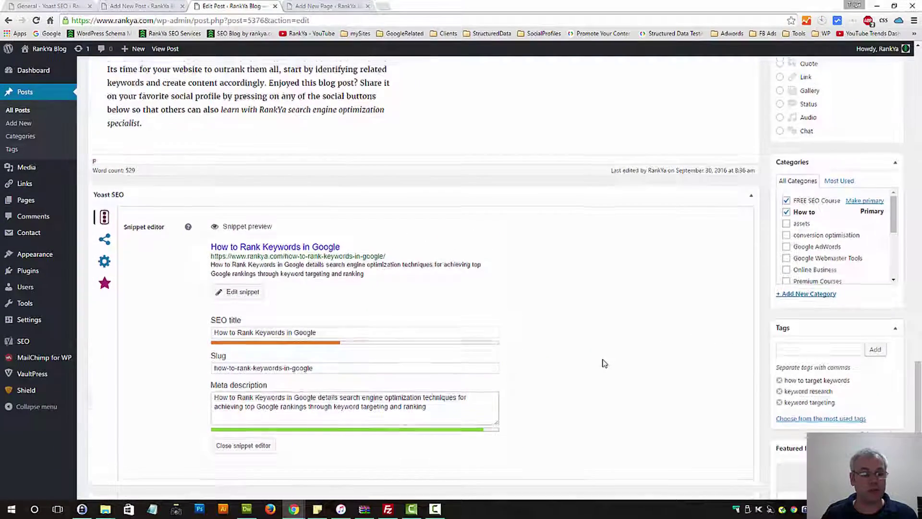
# Open the post's permalink slug for editing and compare it with the post title.
pyautogui.scroll(5, 604, 362)
pyautogui.scroll(10, 558, 359)
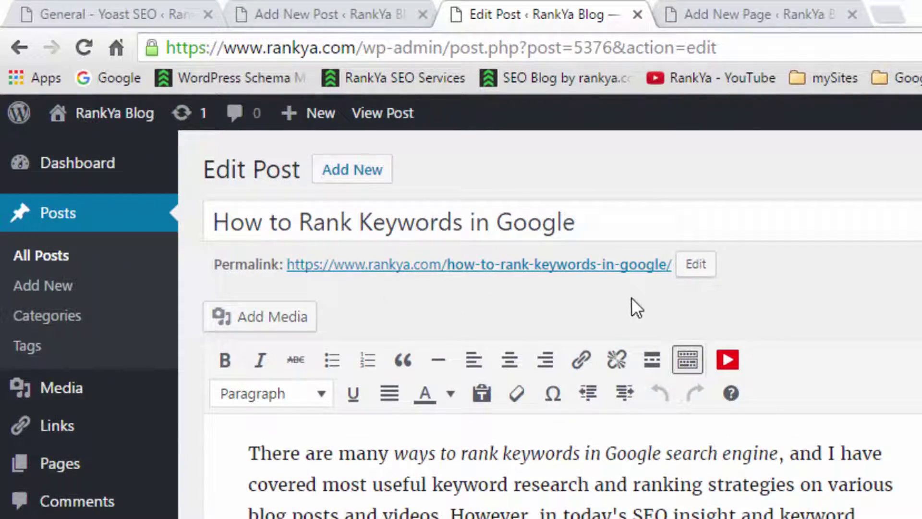
pyautogui.click(697, 264)
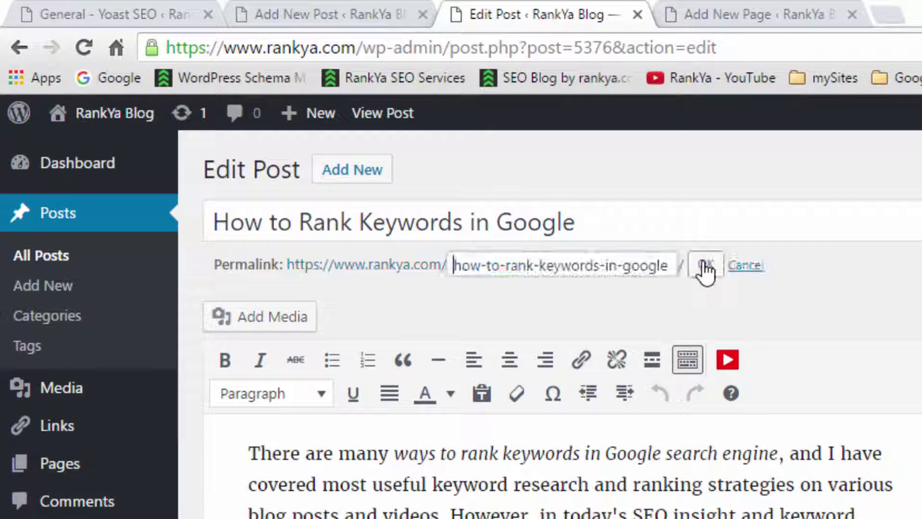
pyautogui.tripleClick(526, 273)
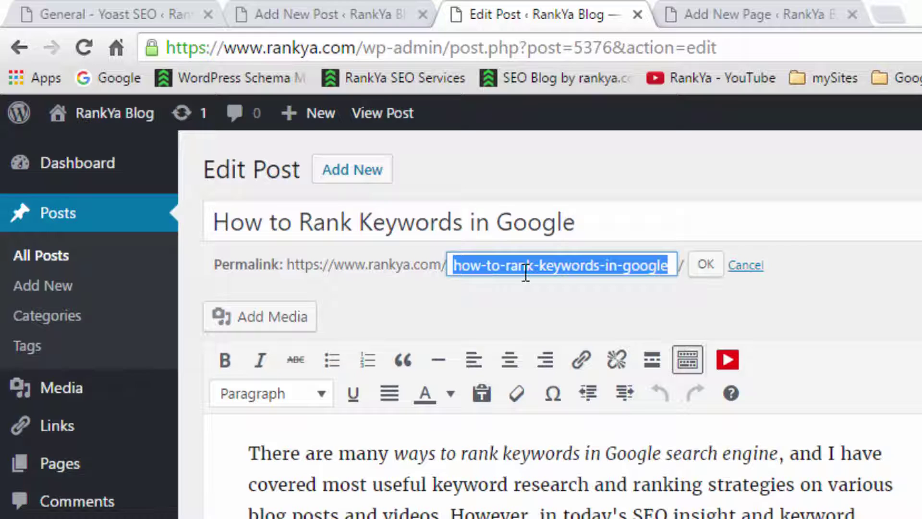
pyautogui.moveTo(635, 212); pyautogui.dragTo(181, 230)
pyautogui.click(434, 221)
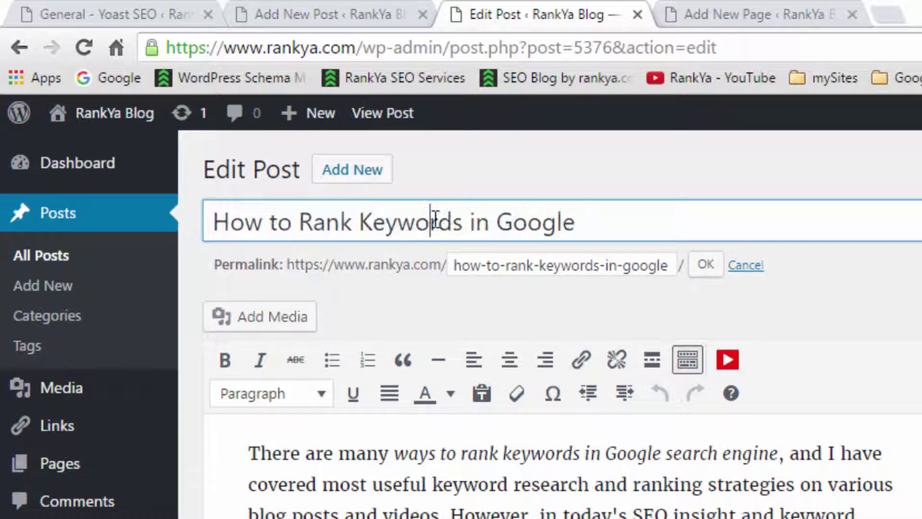
# Insert the word "New" after "Keywords" in the post title so it reads "How to Rank Keywords New in Google".
pyautogui.click(470, 221)
pyautogui.write('N')
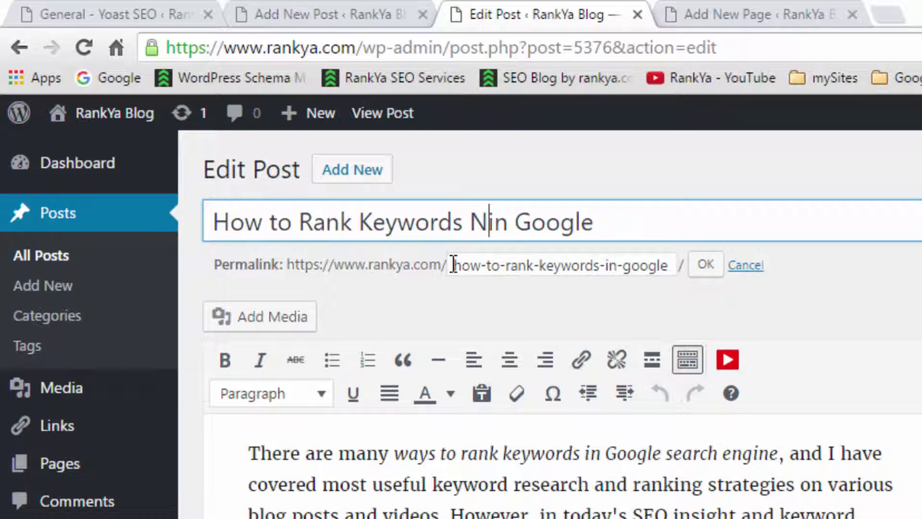
pyautogui.write('ew')
pyautogui.moveTo(680, 230); pyautogui.dragTo(211, 230)
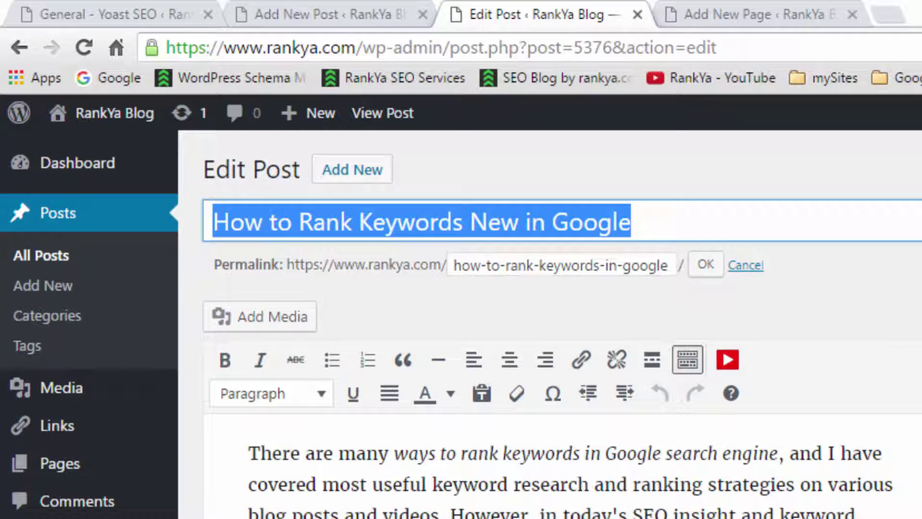
pyautogui.click(504, 236)
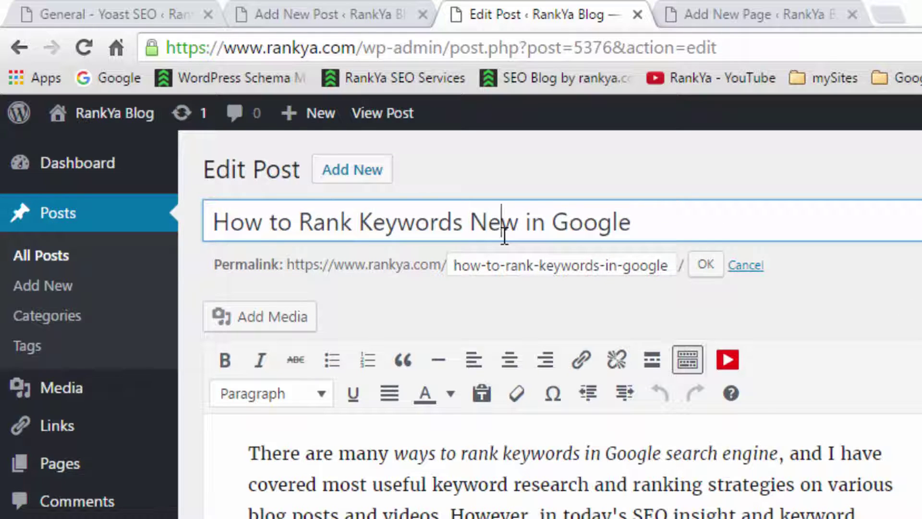
pyautogui.moveTo(518, 235); pyautogui.dragTo(460, 237)
# Clear the permalink slug and apply it empty so WordPress regenerates it from the edited post title.
pyautogui.click(512, 264)
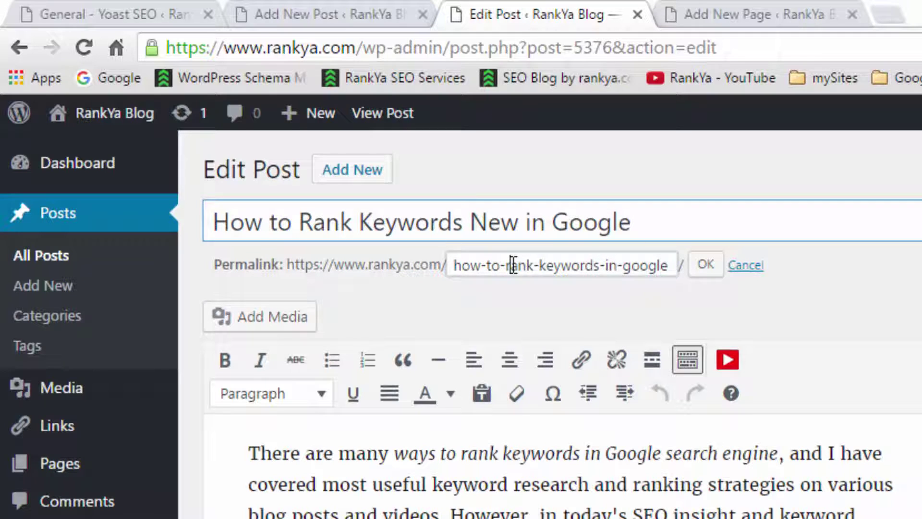
pyautogui.hotkey('ctrl', 'a')
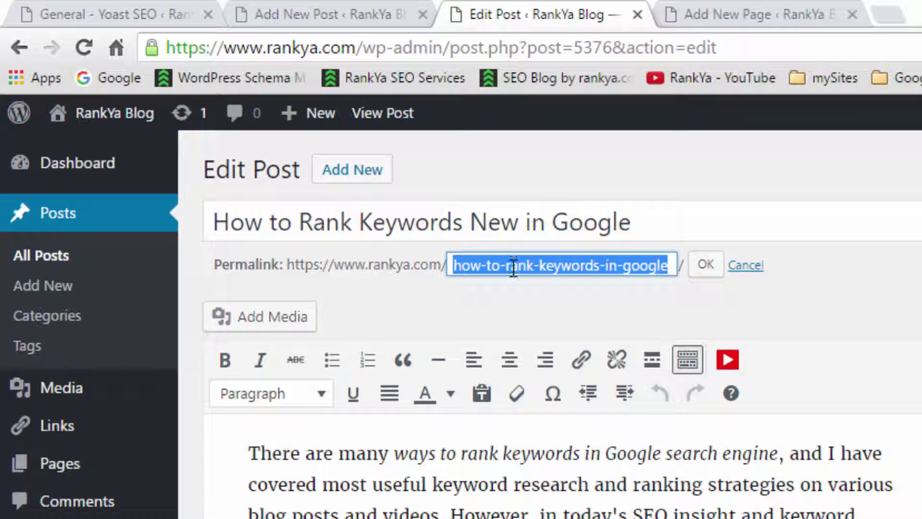
pyautogui.press('BackSpace')
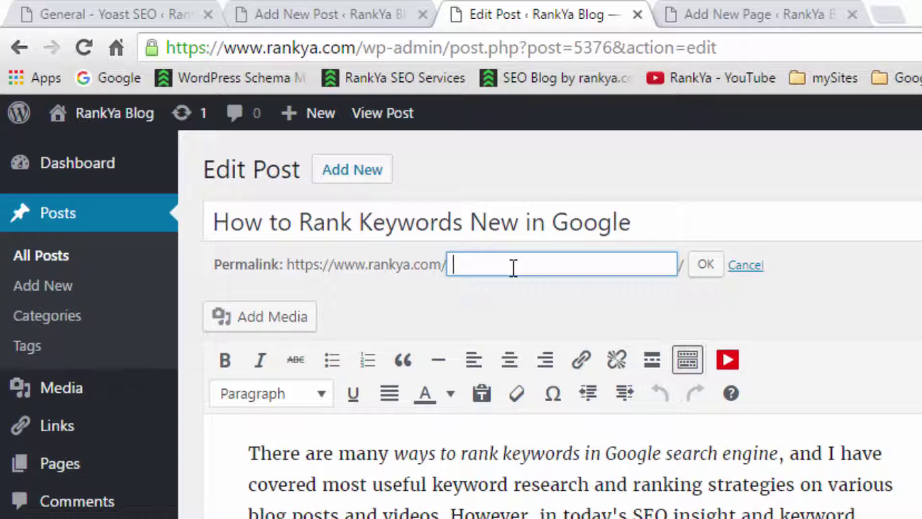
pyautogui.click(707, 265)
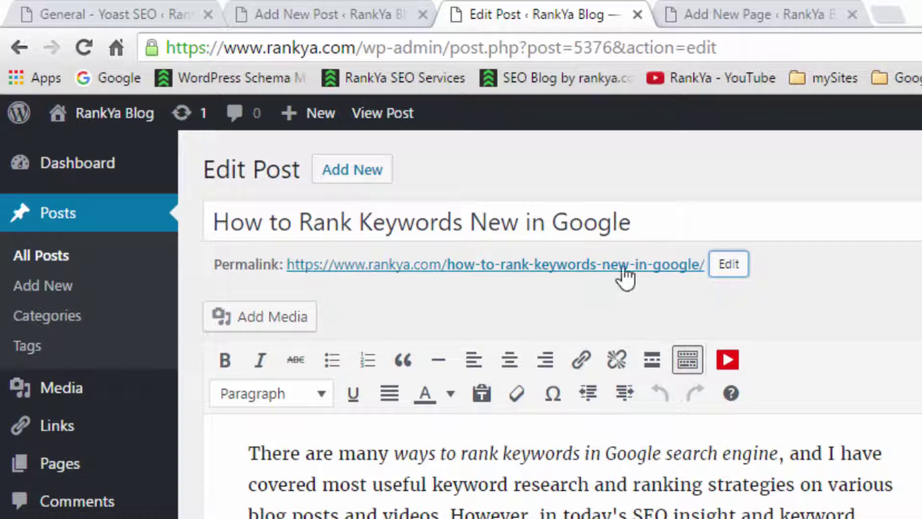
# Remove "New" from the post title and regenerate the permalink slug from the restored title by applying it empty.
pyautogui.doubleClick(481, 223)
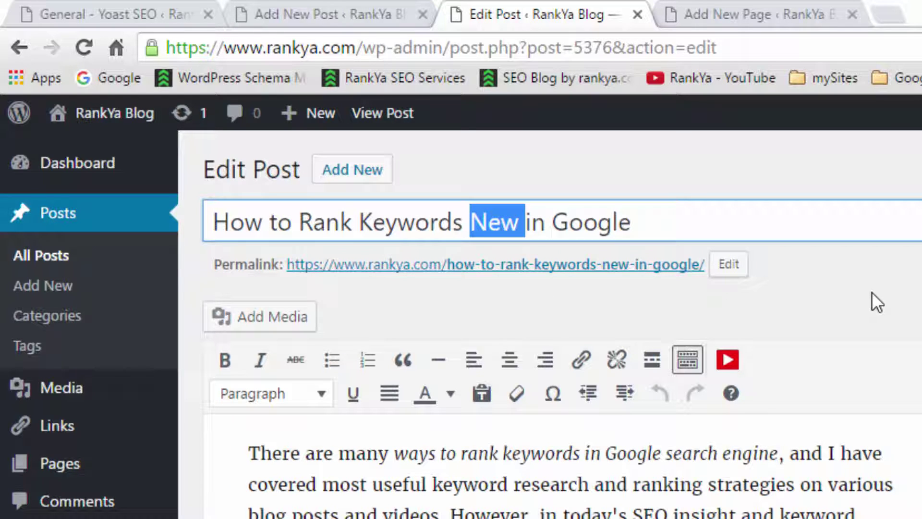
pyautogui.press('BackSpace')
pyautogui.click(727, 265)
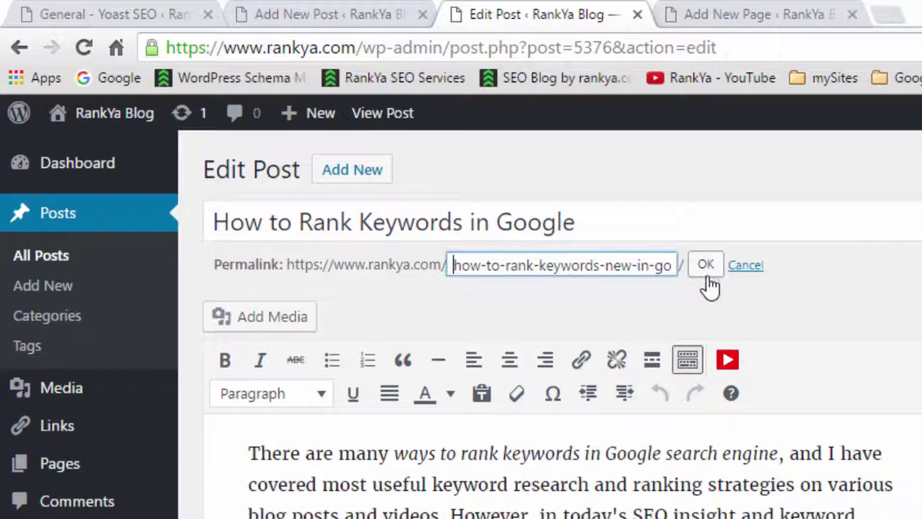
pyautogui.doubleClick(586, 272)
pyautogui.hotkey('ctrl', 'a')
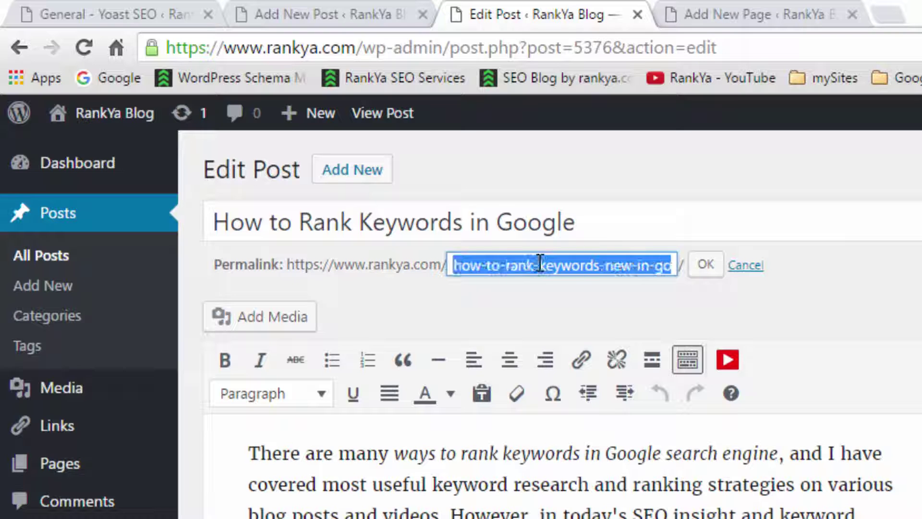
pyautogui.press('BackSpace')
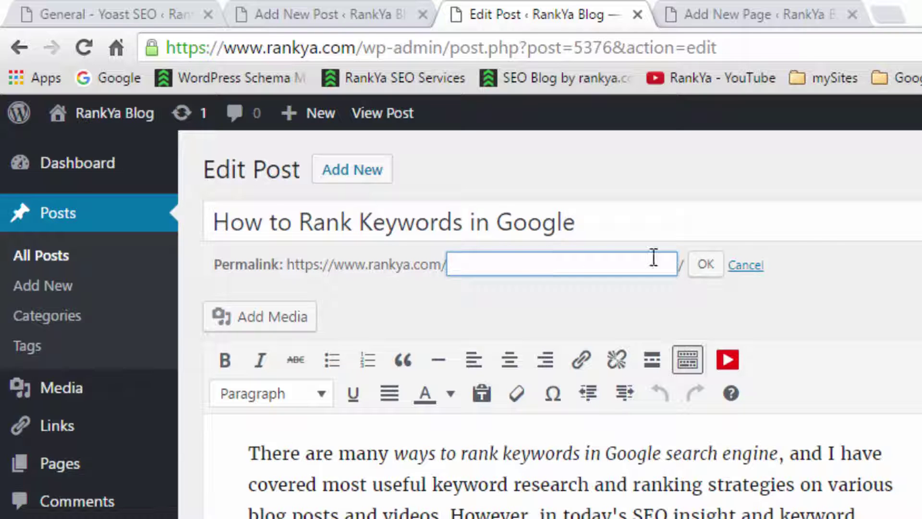
pyautogui.click(707, 267)
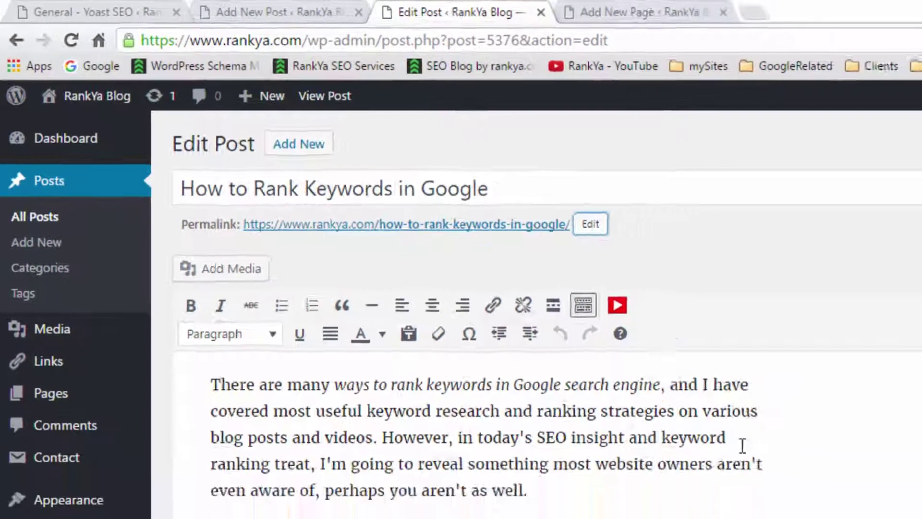
# Examine the snippet preview and the SEO title in the post's Yoast snippet editor.
pyautogui.scroll(-15, 480, 413)
pyautogui.scroll(-20, 366, 322)
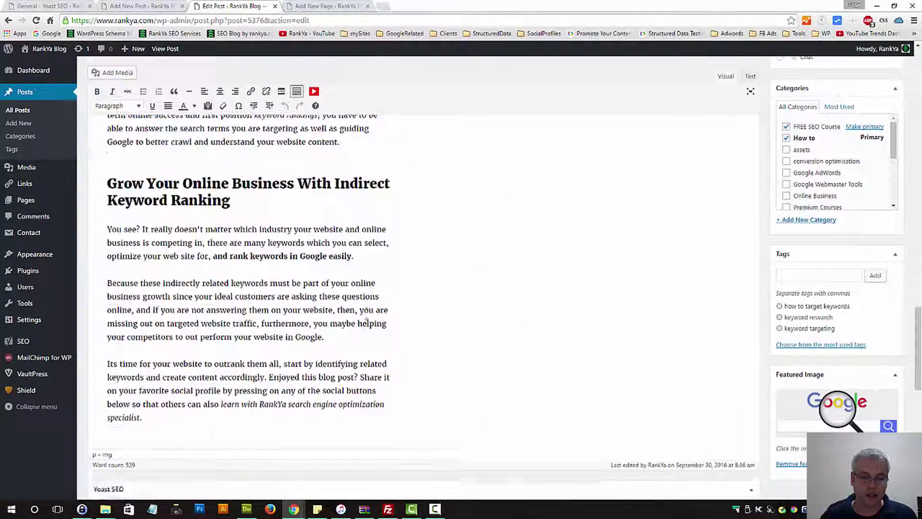
pyautogui.scroll(6, 363, 317)
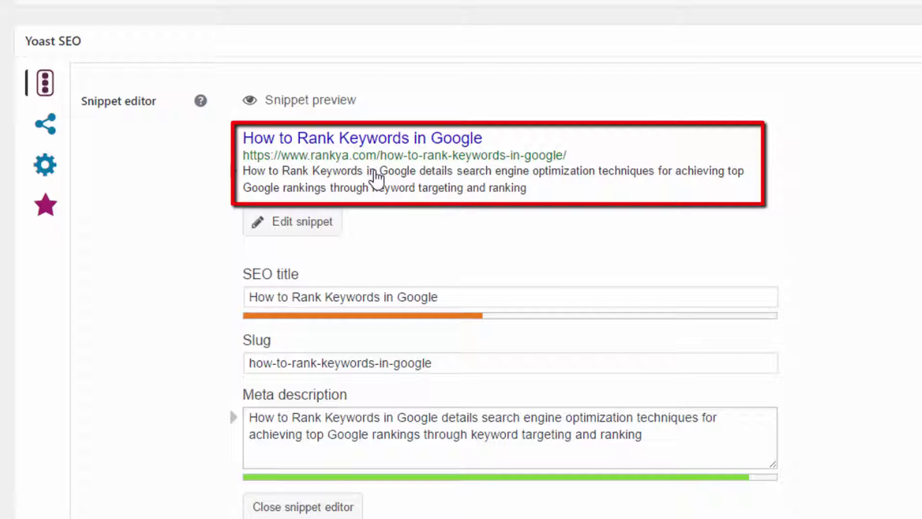
pyautogui.moveTo(459, 299); pyautogui.dragTo(230, 310)
pyautogui.click(475, 299)
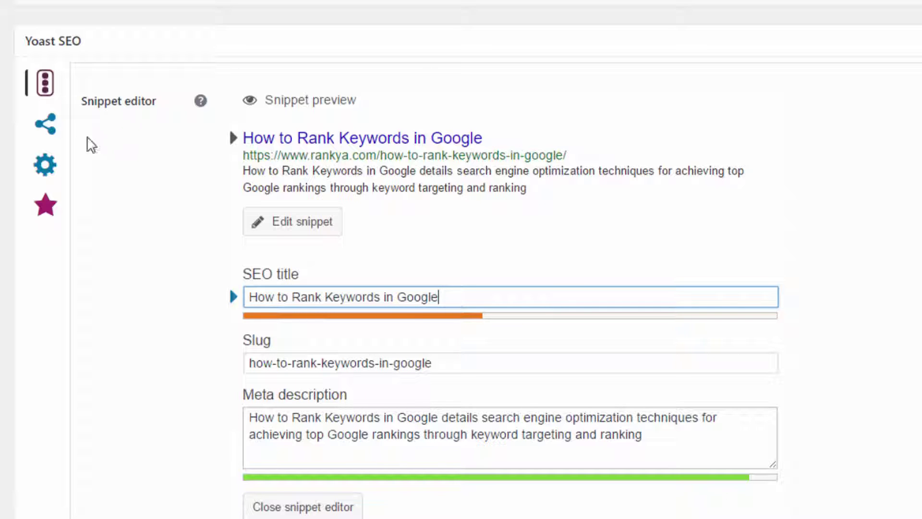
# Open the post's Yoast social sharing settings and examine the Facebook title and Facebook description.
pyautogui.click(54, 125)
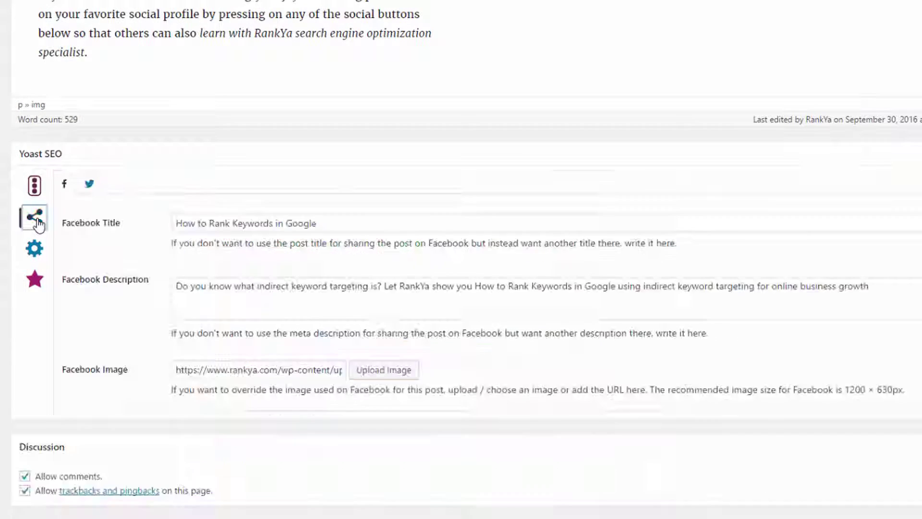
pyautogui.moveTo(327, 225); pyautogui.dragTo(129, 263)
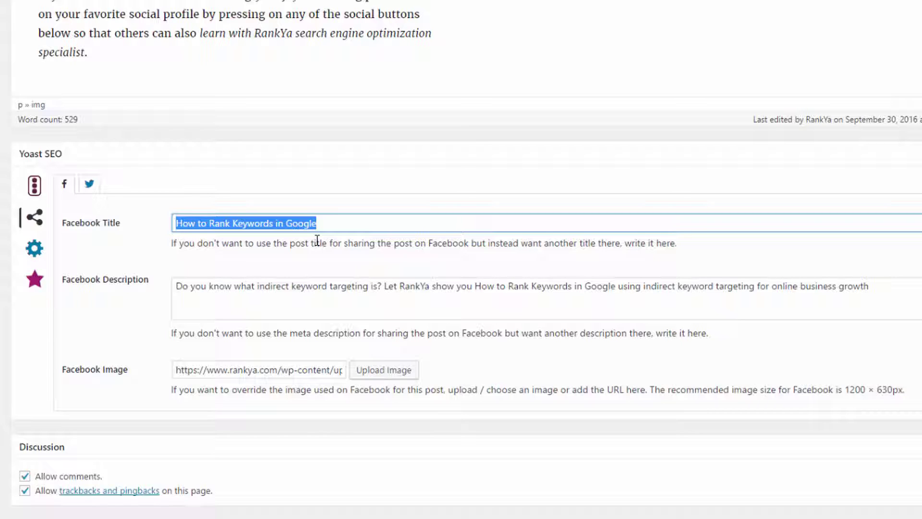
pyautogui.moveTo(324, 220); pyautogui.dragTo(163, 218)
pyautogui.moveTo(883, 293); pyautogui.dragTo(62, 290)
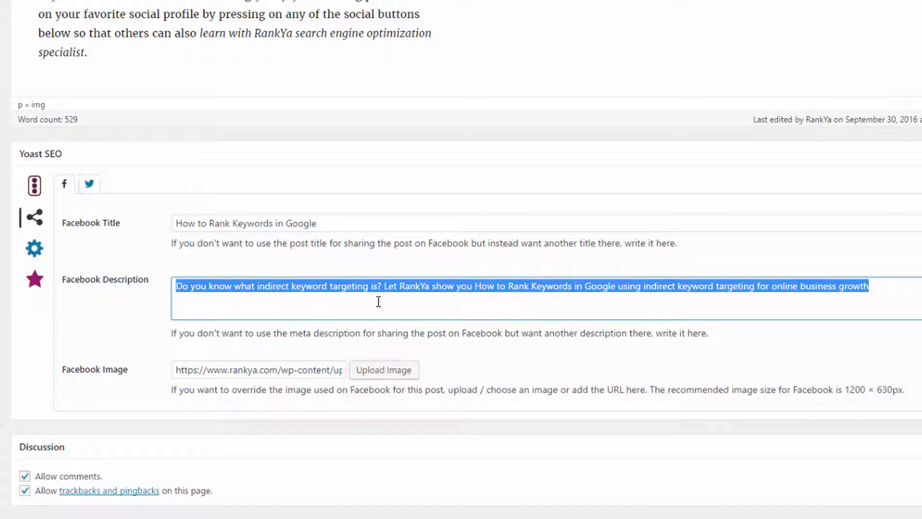
pyautogui.tripleClick(214, 226)
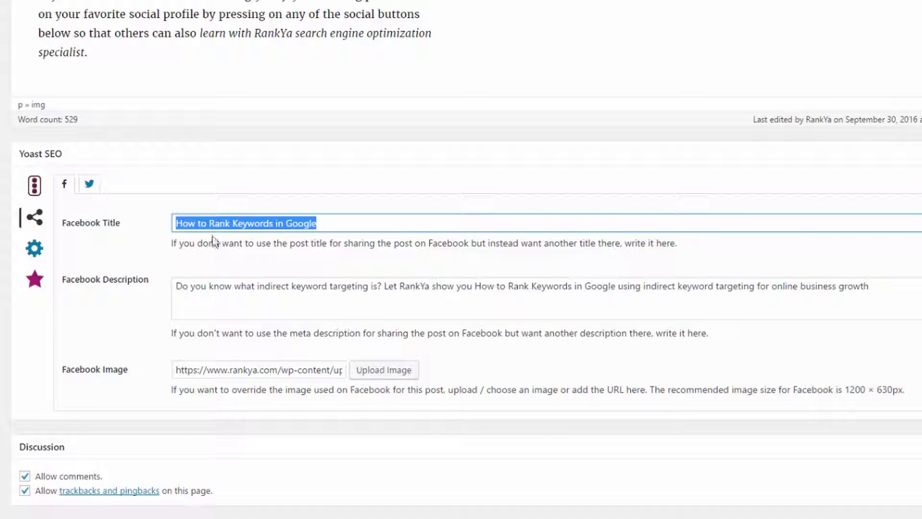
pyautogui.tripleClick(224, 290)
pyautogui.click(229, 291)
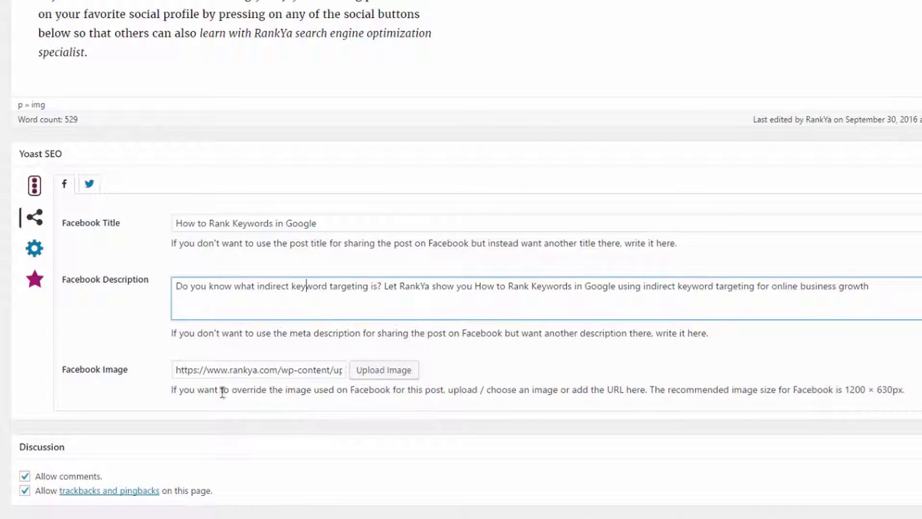
# View the Facebook image from its URL in a separate tab, return to the post and check the recommended Facebook image size.
pyautogui.doubleClick(243, 374)
pyautogui.click(386, 374)
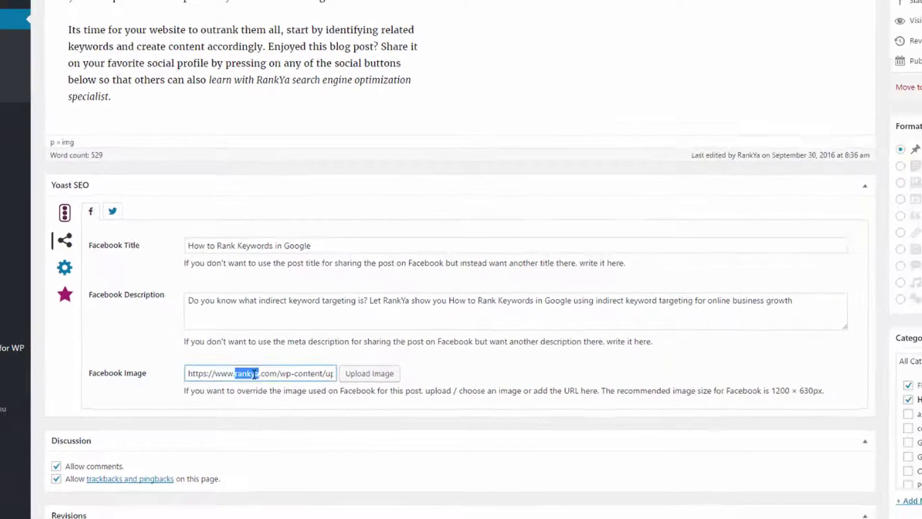
pyautogui.tripleClick(255, 375)
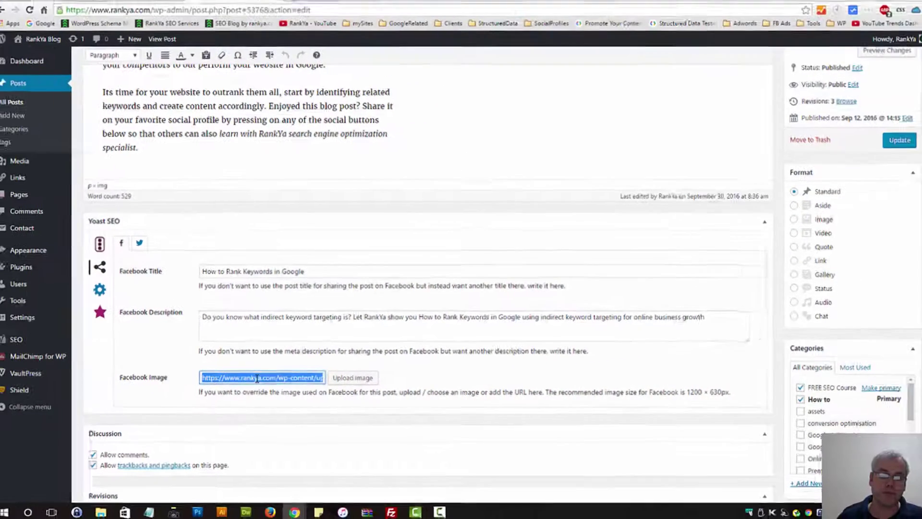
pyautogui.rightClick(254, 375)
pyautogui.click(319, 280)
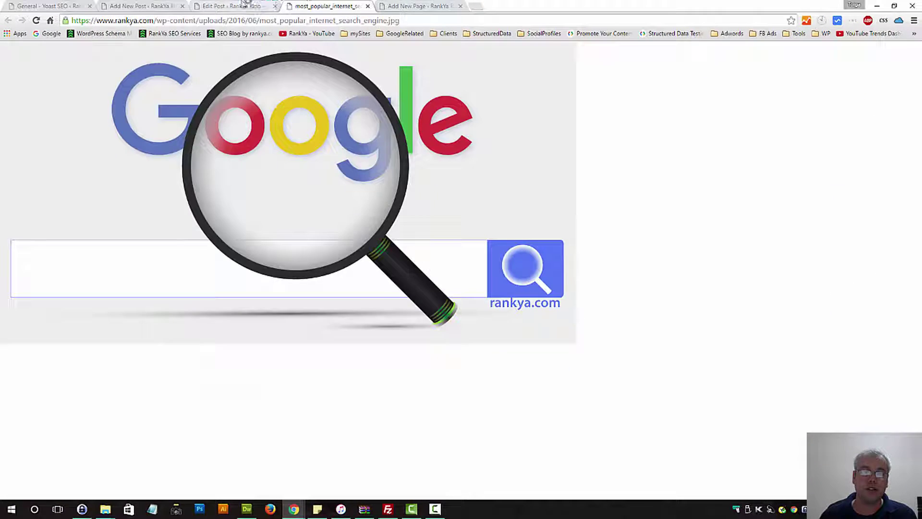
pyautogui.click(231, 5)
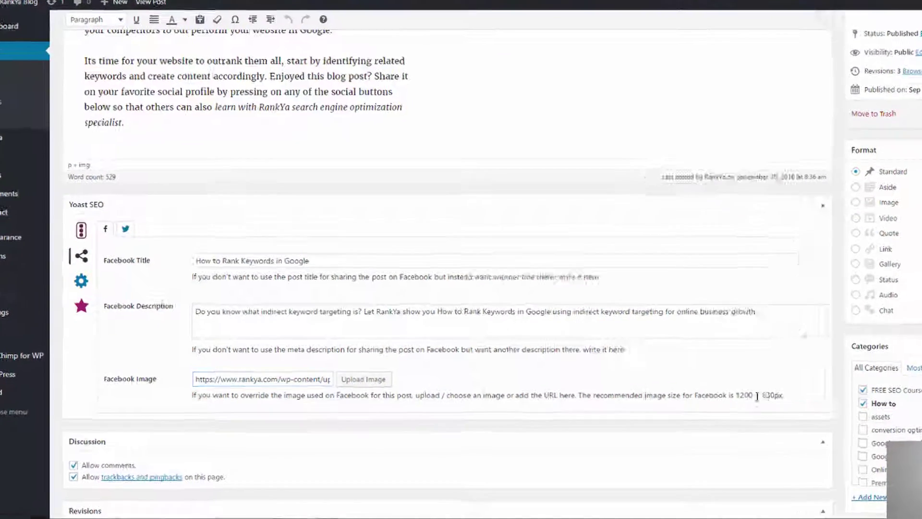
pyautogui.moveTo(714, 393); pyautogui.dragTo(676, 393)
pyautogui.moveTo(826, 403); pyautogui.dragTo(829, 401)
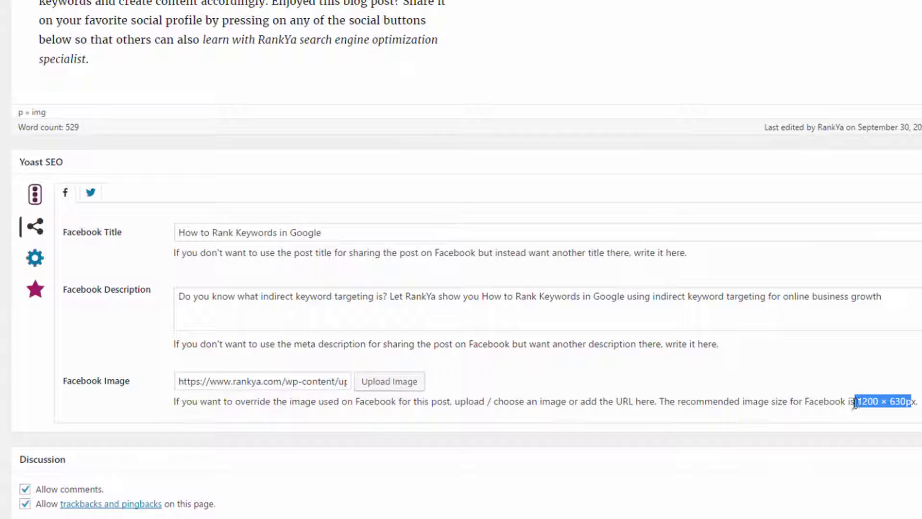
# Open the post's Twitter sharing settings and examine the title, description and image fields and the recommended image size.
pyautogui.click(90, 193)
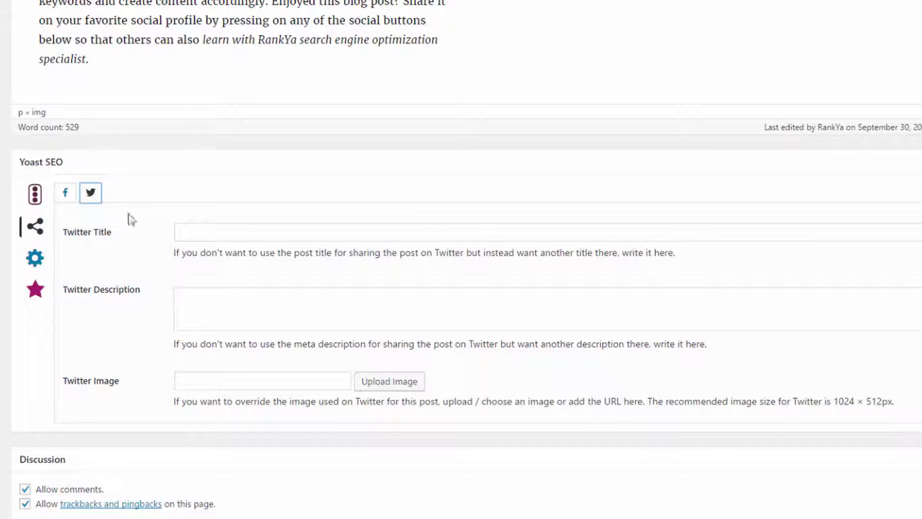
pyautogui.click(196, 236)
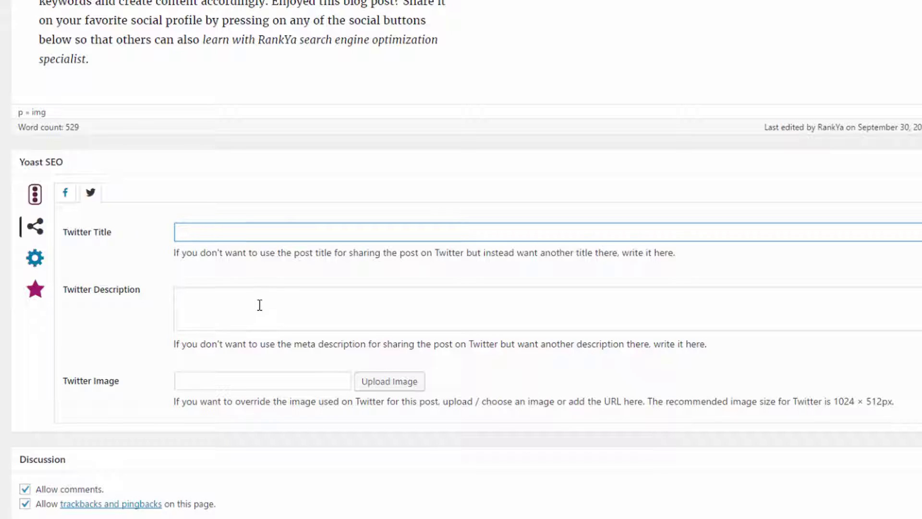
pyautogui.click(289, 308)
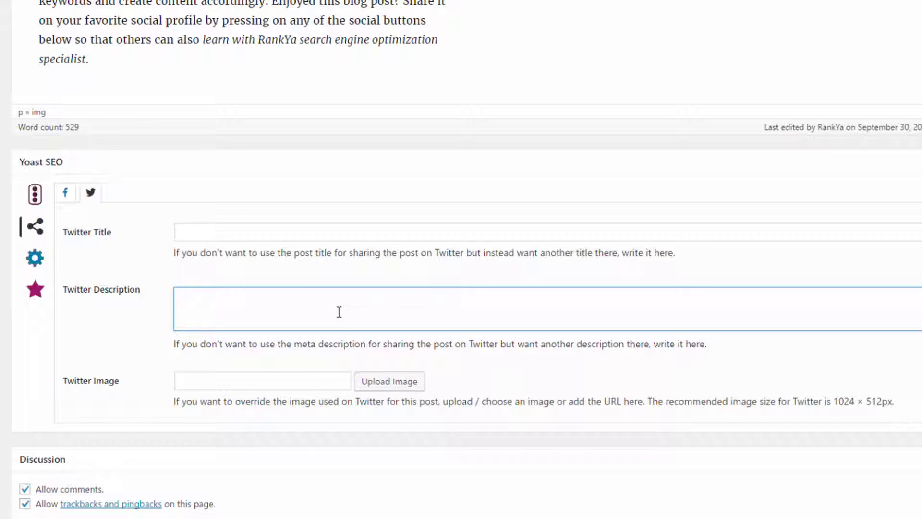
pyautogui.click(232, 378)
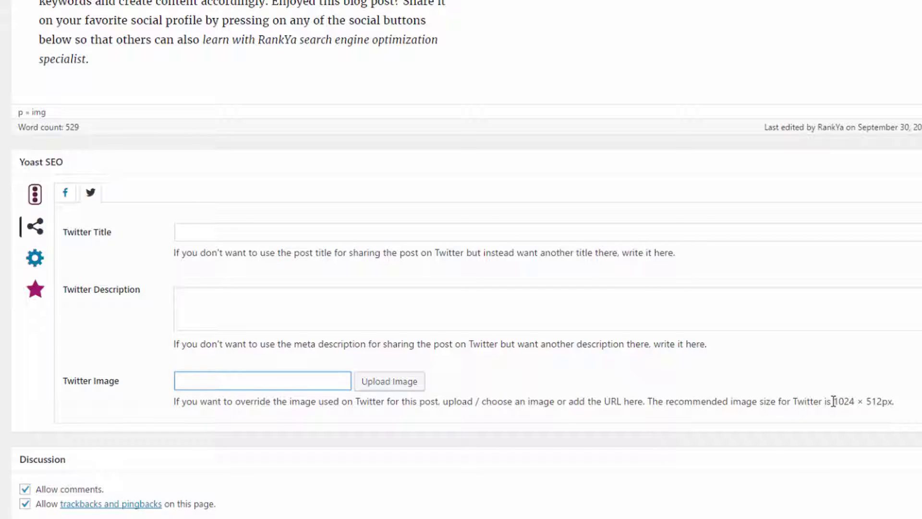
pyautogui.moveTo(831, 402); pyautogui.dragTo(912, 408)
pyautogui.click(912, 409)
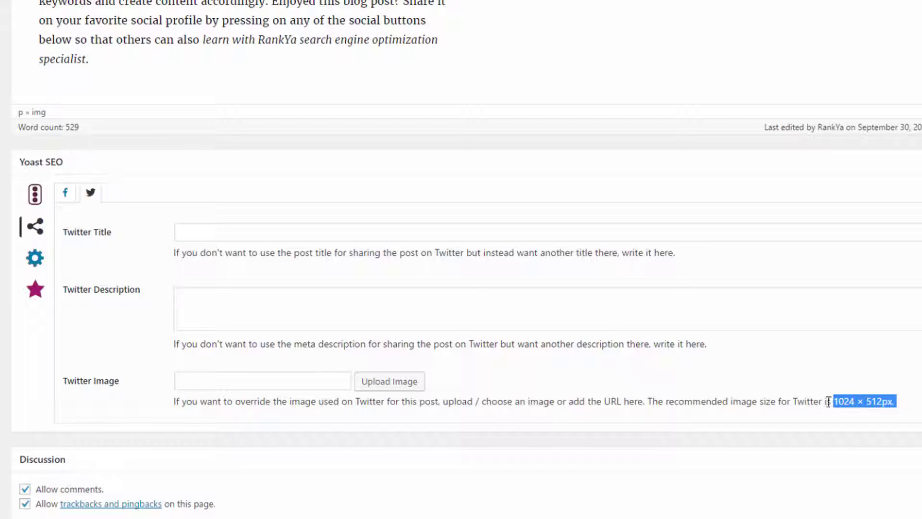
# Open the post's advanced Yoast settings and view the available Meta robots index options.
pyautogui.click(41, 267)
pyautogui.click(358, 239)
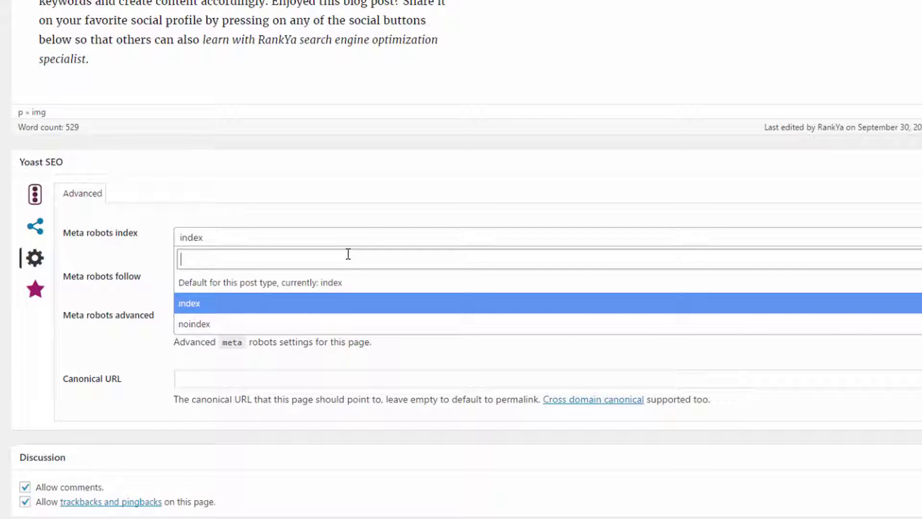
pyautogui.click(250, 239)
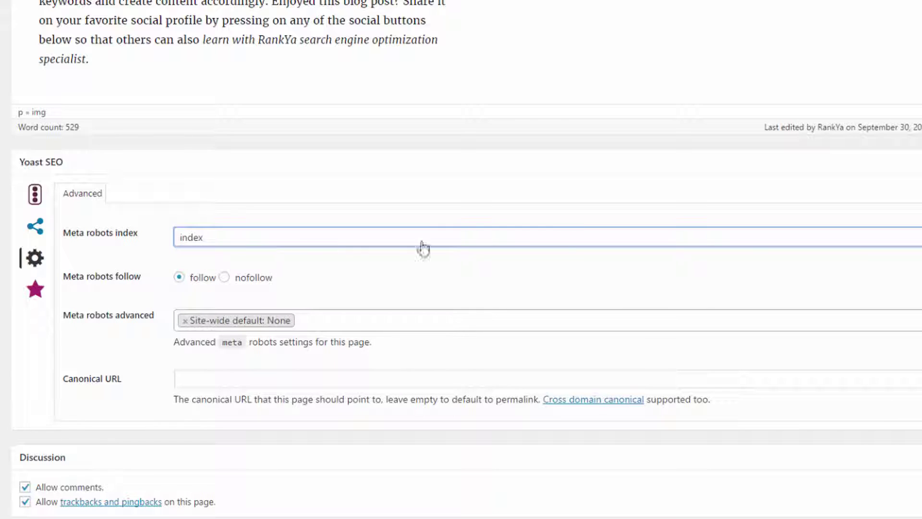
# Try noindex for Meta robots index and nofollow for Meta robots follow, and set them back to index and follow.
pyautogui.click(915, 240)
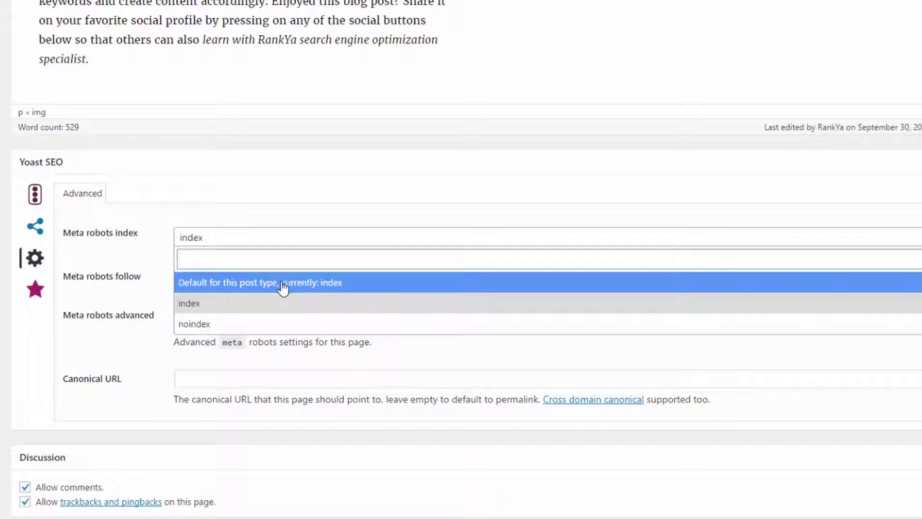
pyautogui.click(211, 325)
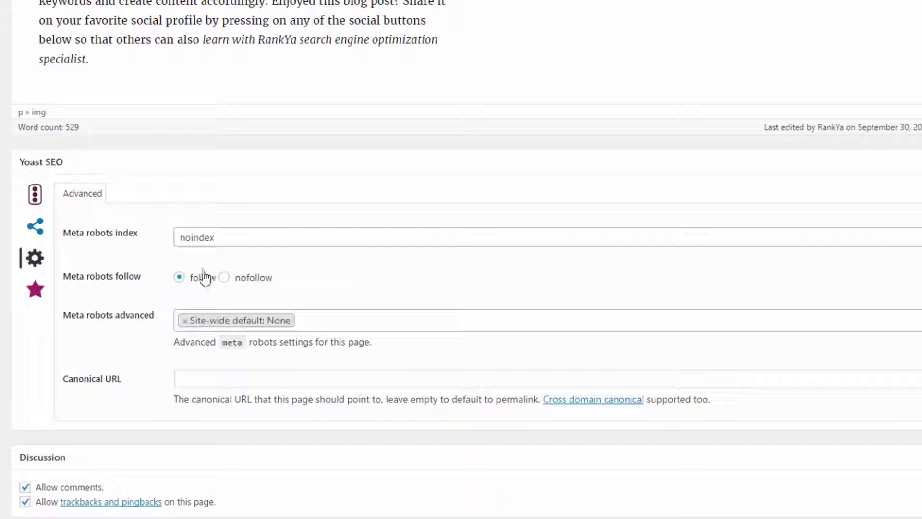
pyautogui.click(206, 239)
pyautogui.click(191, 306)
pyautogui.click(225, 243)
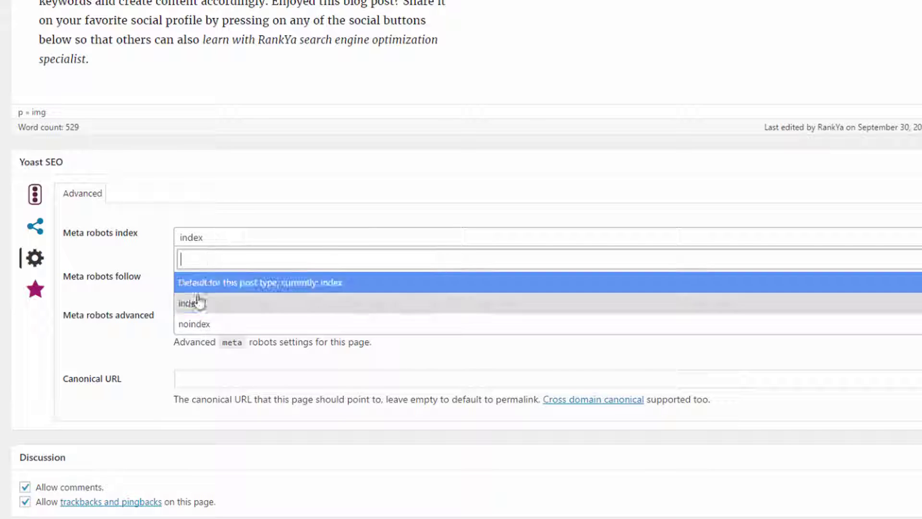
pyautogui.click(190, 329)
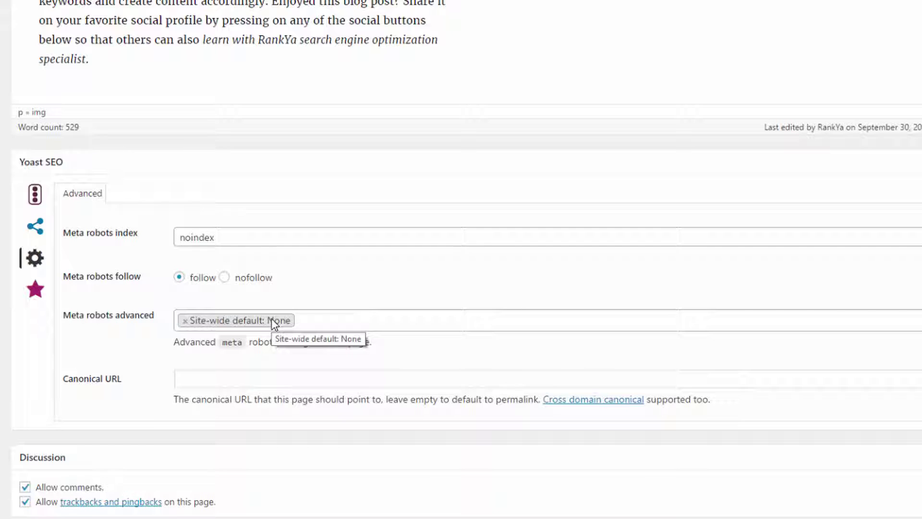
pyautogui.click(235, 240)
pyautogui.click(202, 303)
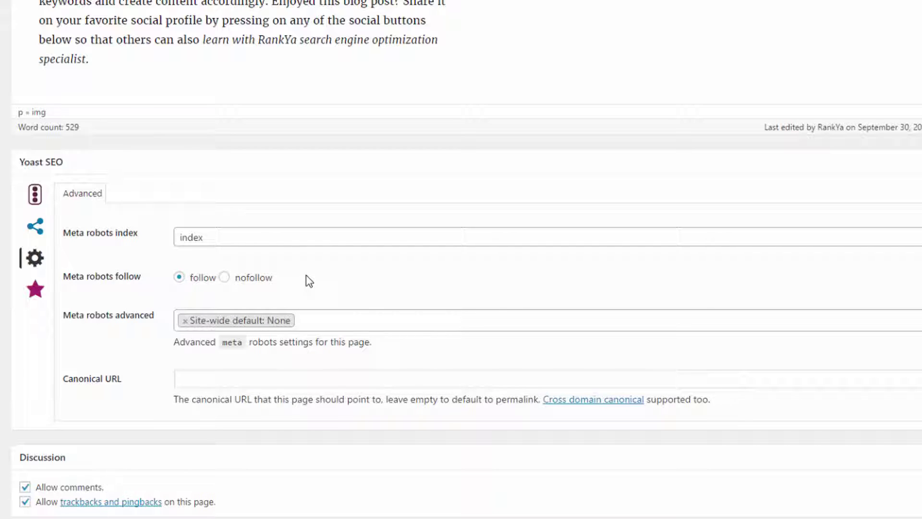
pyautogui.click(224, 278)
pyautogui.click(179, 277)
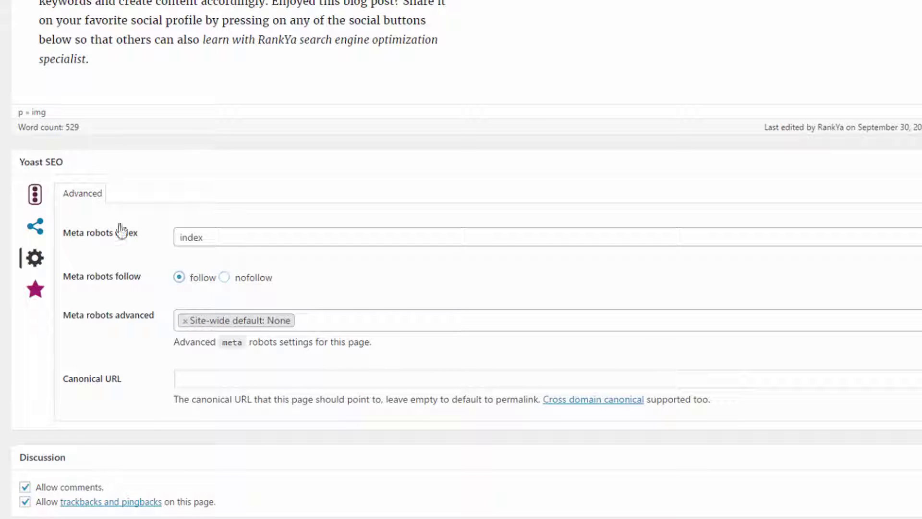
# Remove "Site-wide default: None" from Meta robots advanced, view its available options, and go to the Canonical URL field.
pyautogui.click(185, 321)
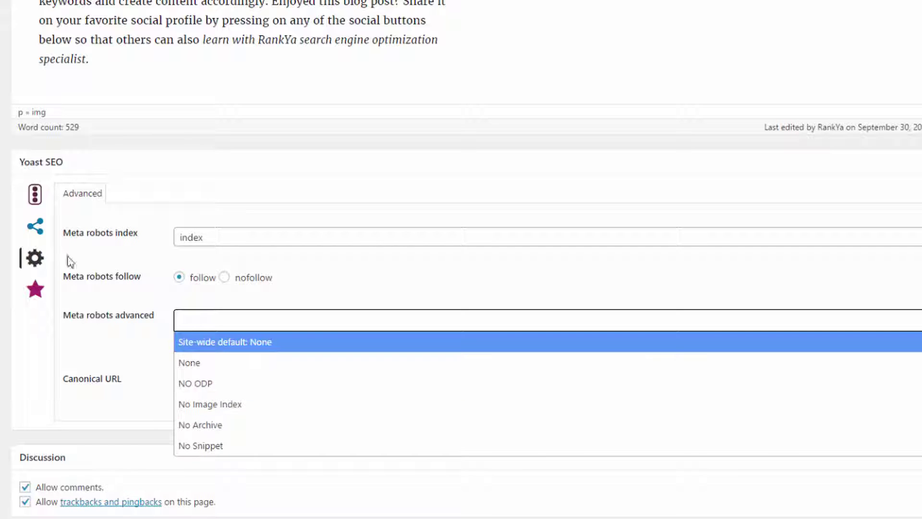
pyautogui.click(223, 316)
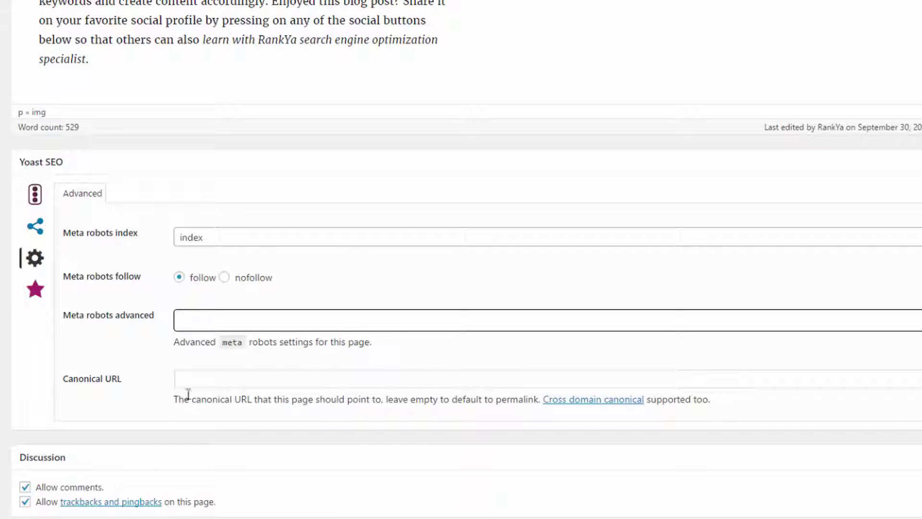
pyautogui.click(226, 379)
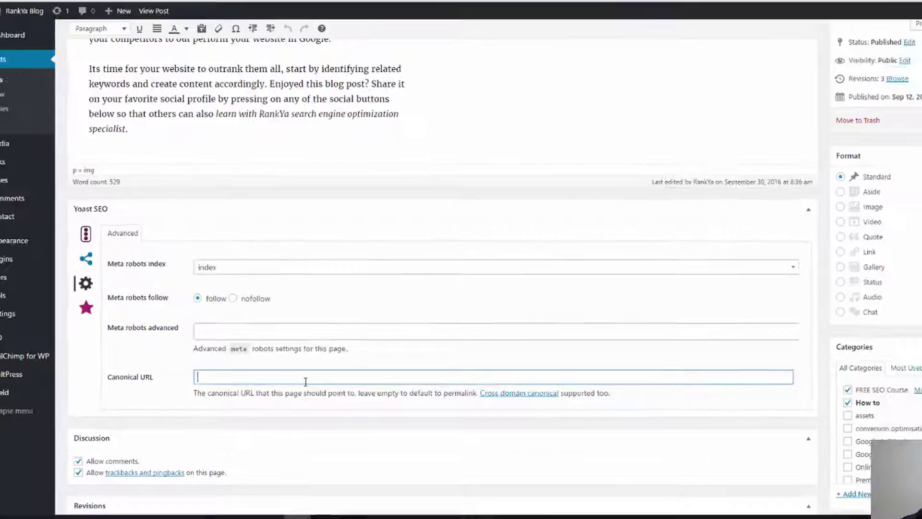
# Open the published post from its permalink in a separate browser tab and view the page's source code.
pyautogui.scroll(20, 259, 269)
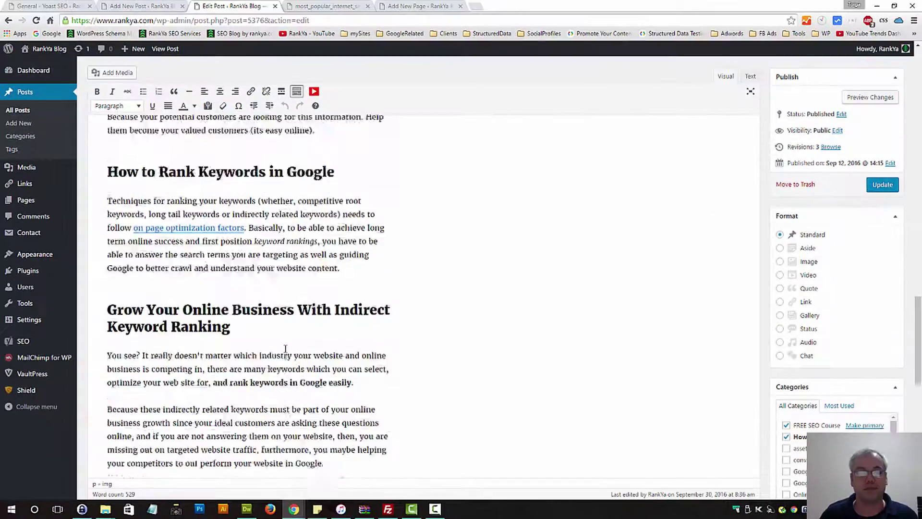
pyautogui.scroll(2, 256, 280)
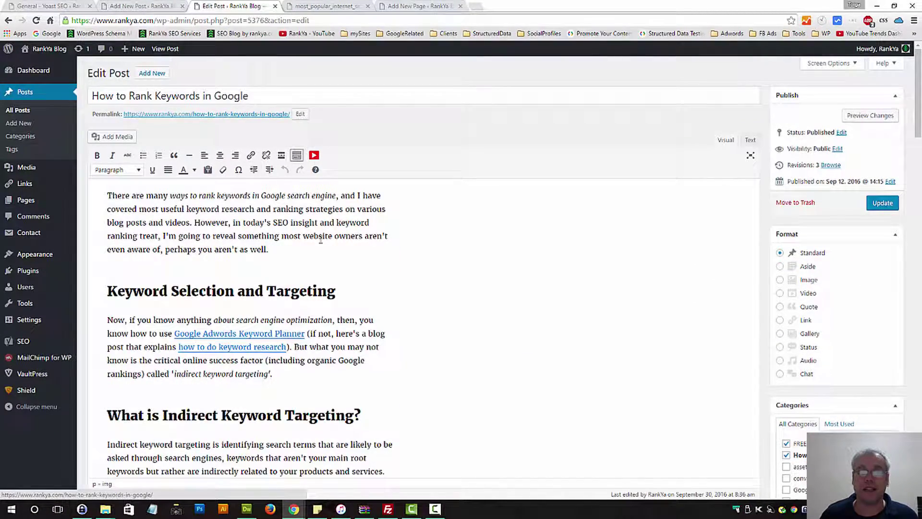
pyautogui.scroll(-15, 287, 323)
pyautogui.scroll(-20, 286, 323)
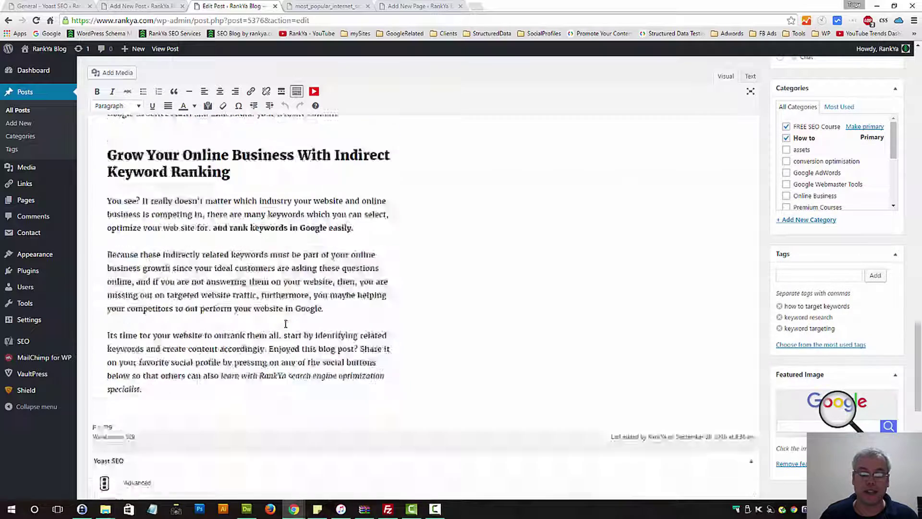
pyautogui.scroll(2, 250, 287)
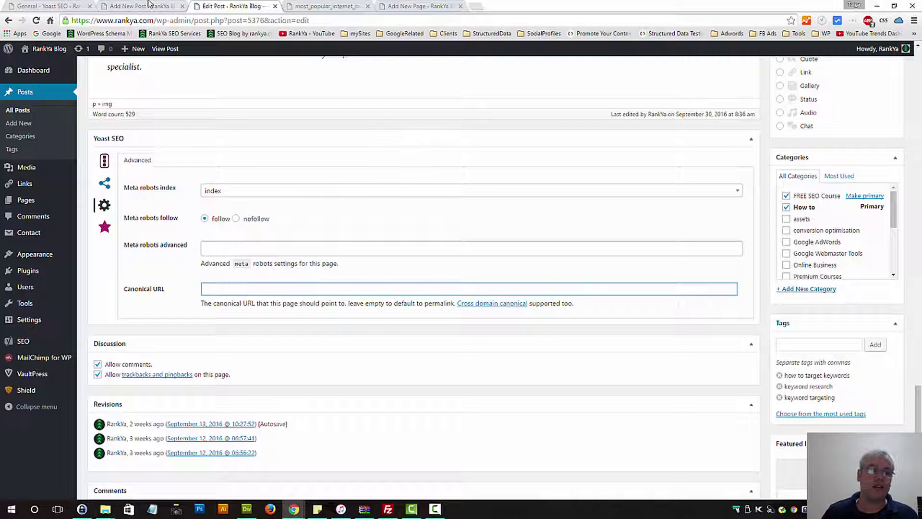
pyautogui.moveTo(916, 399); pyautogui.dragTo(917, 72)
pyautogui.keyDown('ctrl'); pyautogui.click(239, 114); pyautogui.keyUp('ctrl')
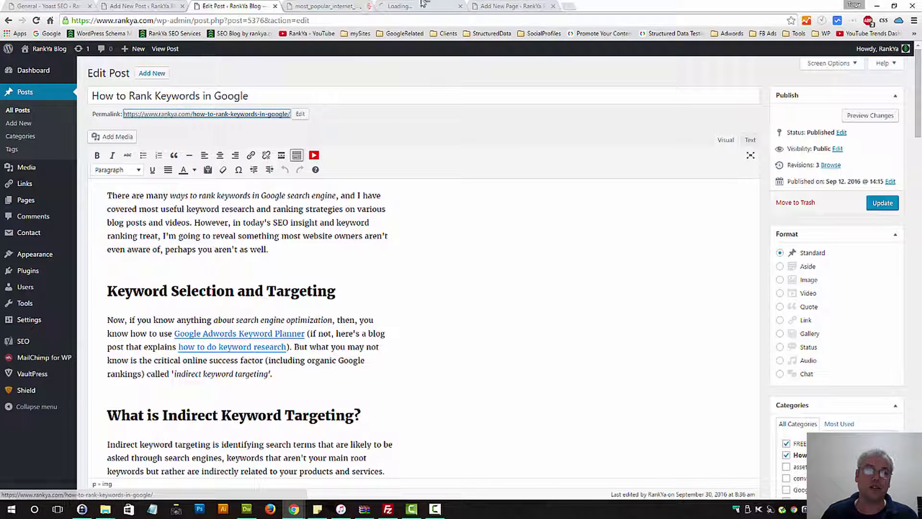
pyautogui.click(418, 6)
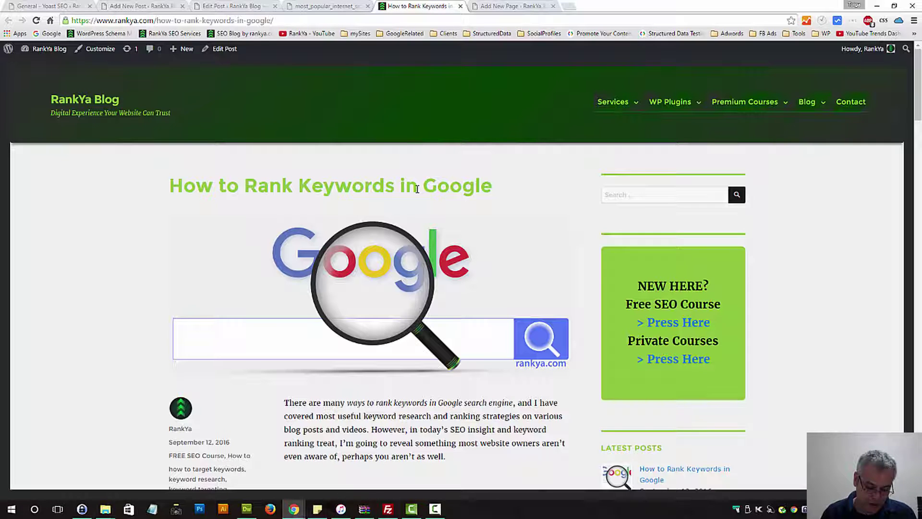
pyautogui.hotkey('ctrl', 'u')
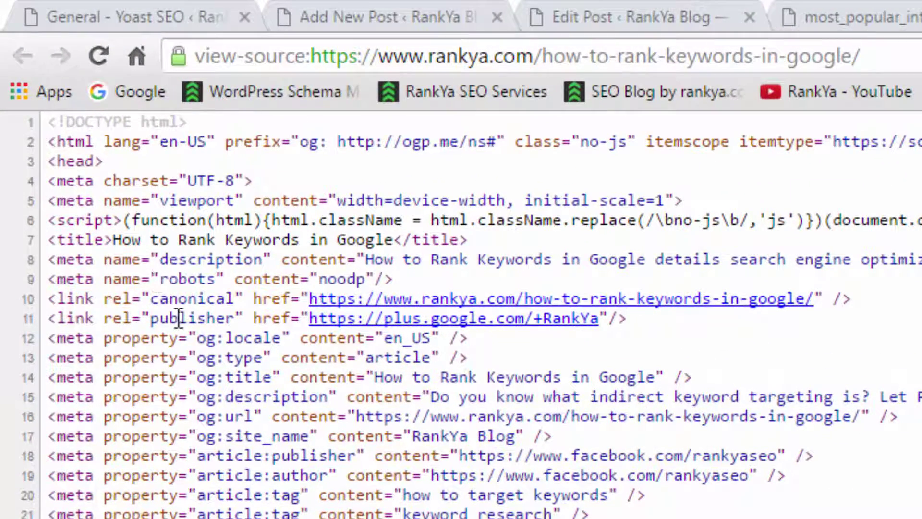
# Highlight the rel="canonical" link line in the page source and examine the URL it points to.
pyautogui.tripleClick(165, 298)
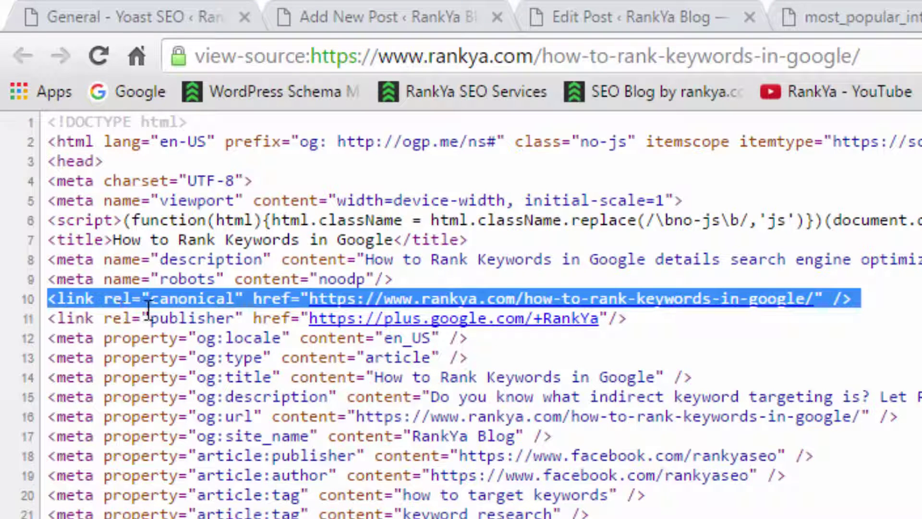
pyautogui.click(826, 320)
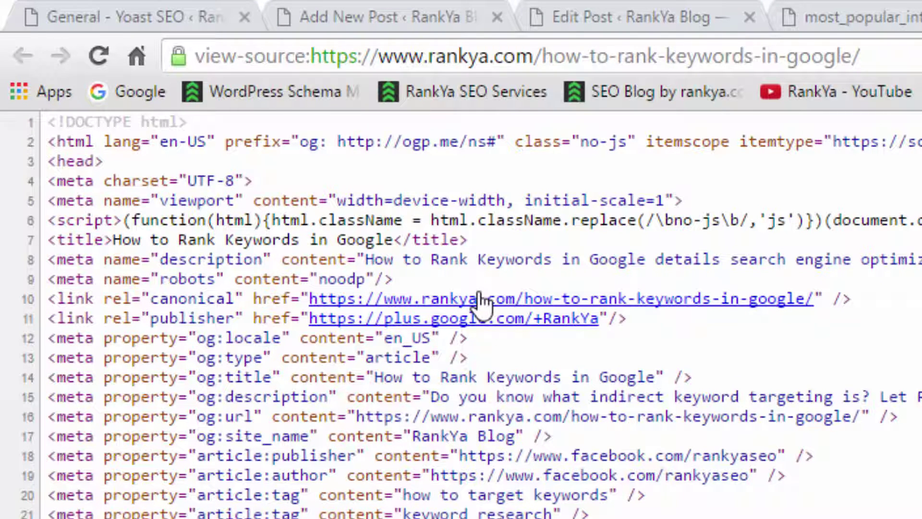
pyautogui.tripleClick(109, 302)
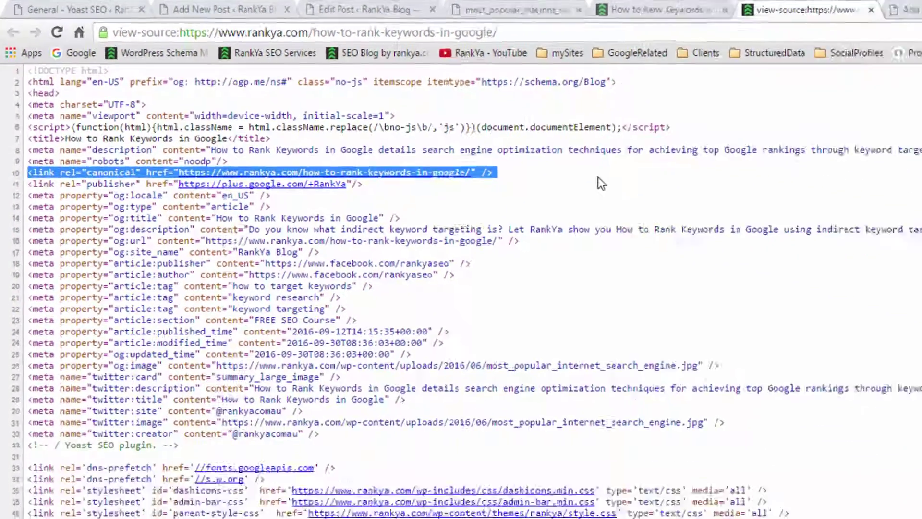
pyautogui.click(394, 115)
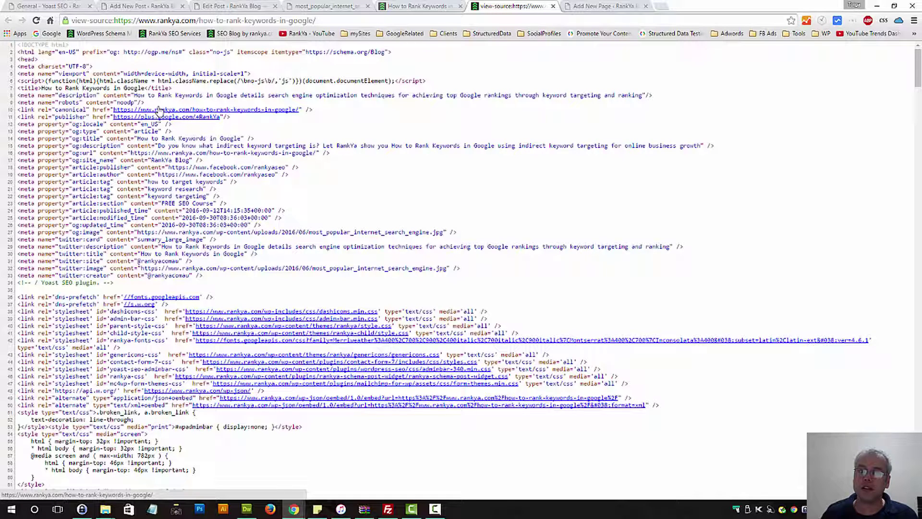
pyautogui.tripleClick(67, 109)
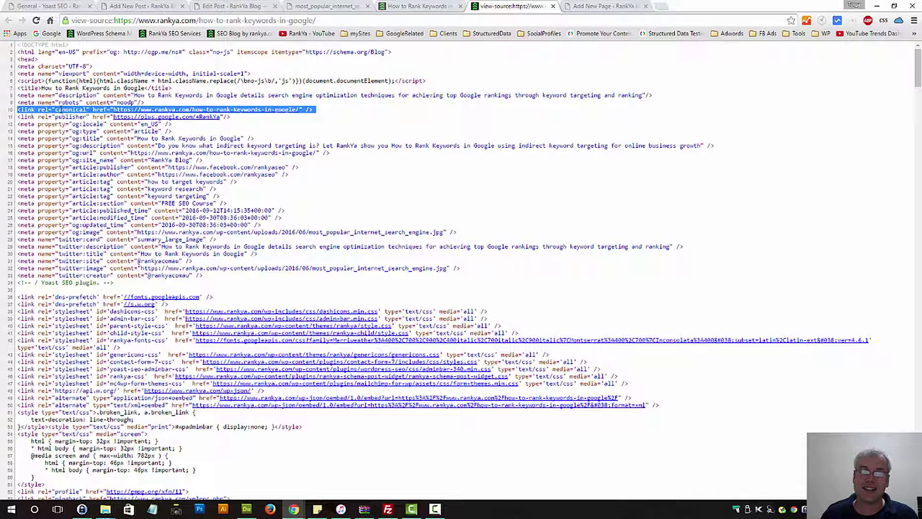
# Compare the published post's web address with the canonical URL in its page source.
pyautogui.click(429, 6)
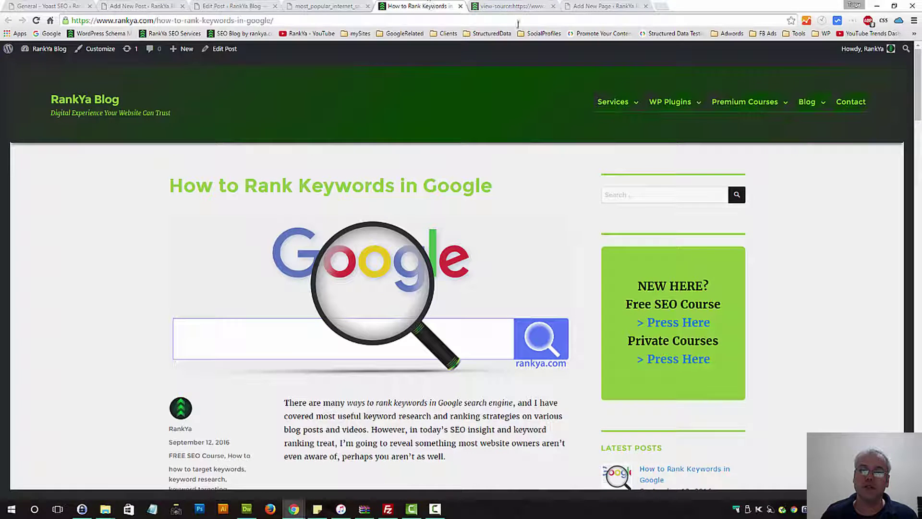
pyautogui.click(194, 21)
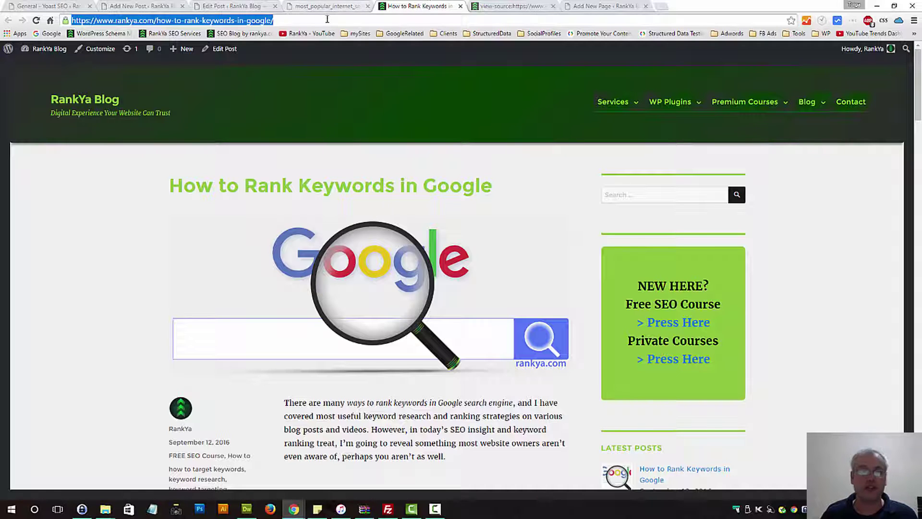
pyautogui.doubleClick(191, 20)
pyautogui.tripleClick(190, 20)
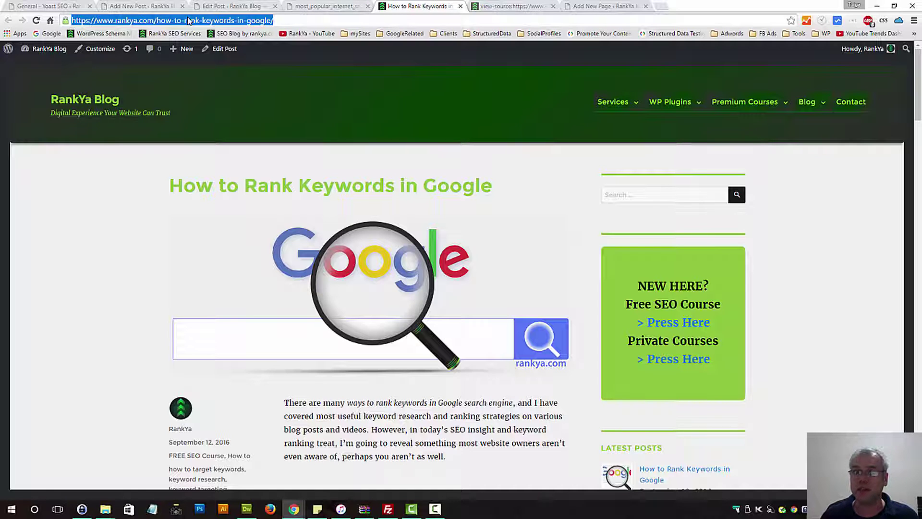
pyautogui.click(490, 6)
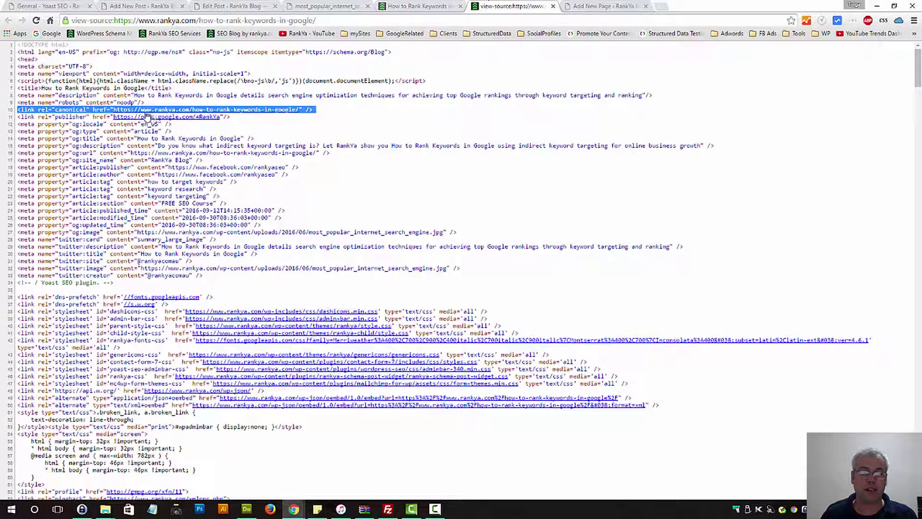
# Return to the post's editing page and put the cursor in the Canonical URL field of the advanced Yoast settings.
pyautogui.click(225, 6)
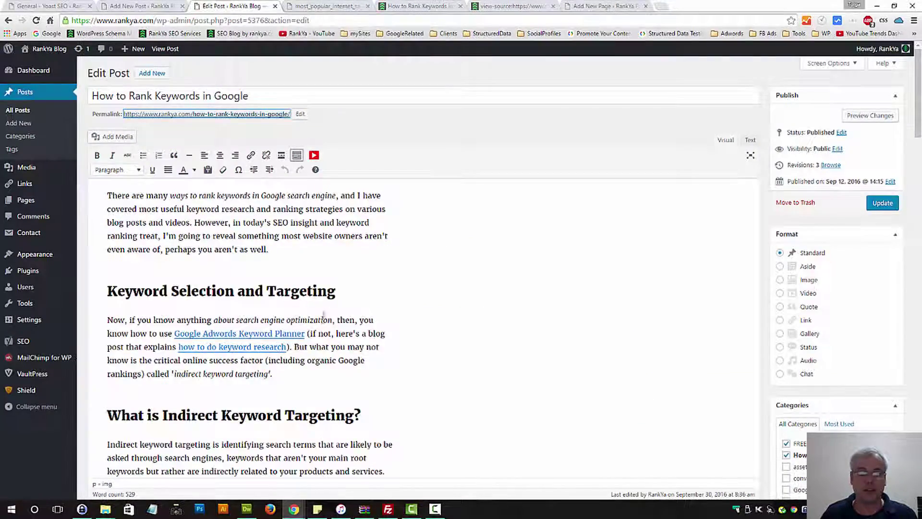
pyautogui.scroll(-20, 323, 315)
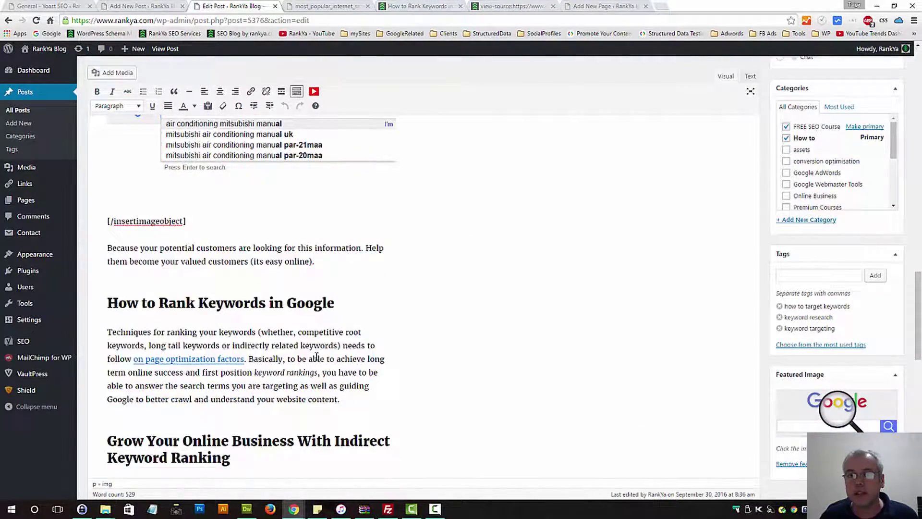
pyautogui.scroll(-12, 317, 356)
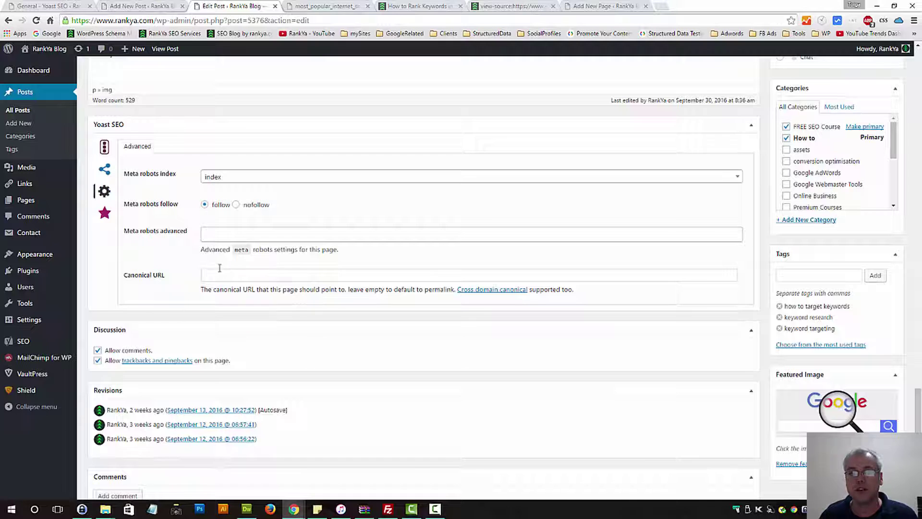
pyautogui.click(220, 273)
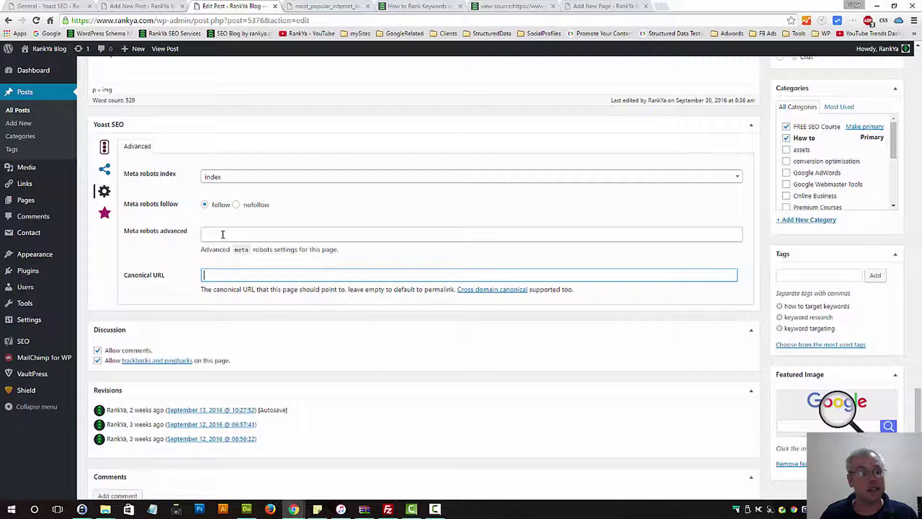
# View the Yoast SEO Premium features for the post and switch back to the published How to Rank Keywords in Google page.
pyautogui.click(107, 216)
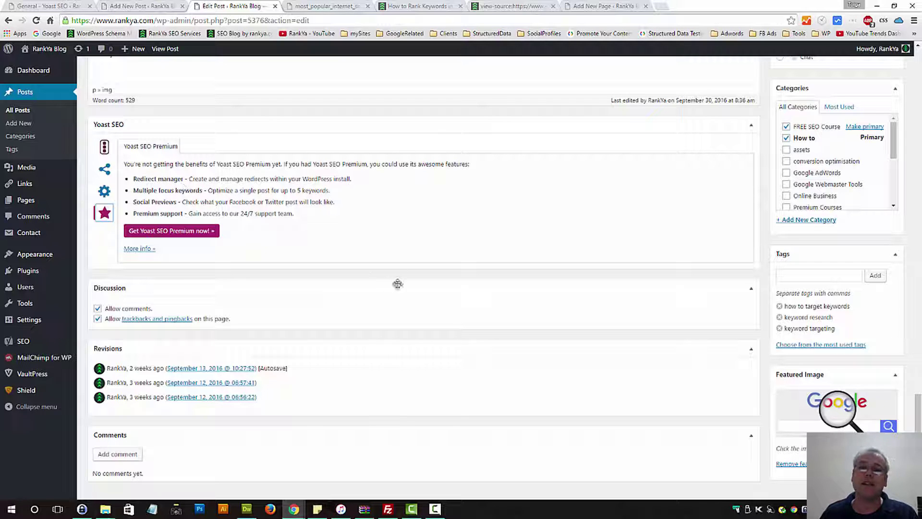
pyautogui.hotkey('ctrl', '5')
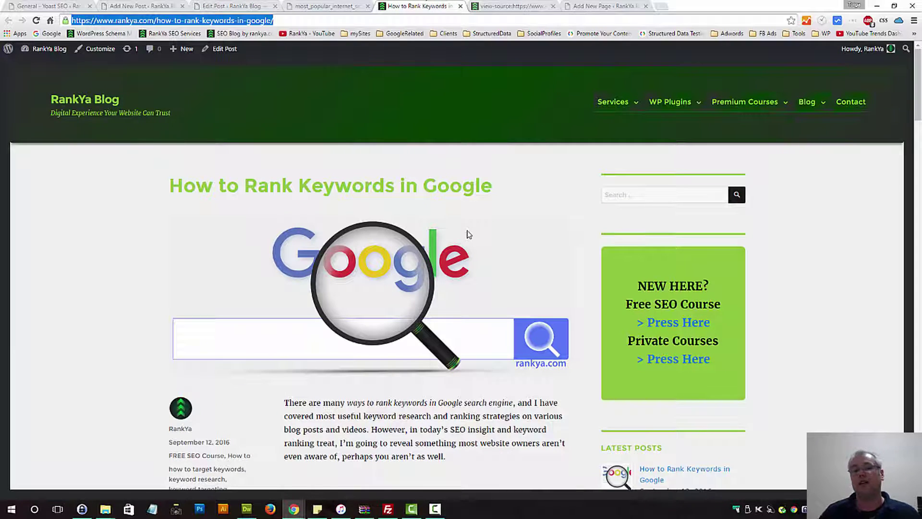